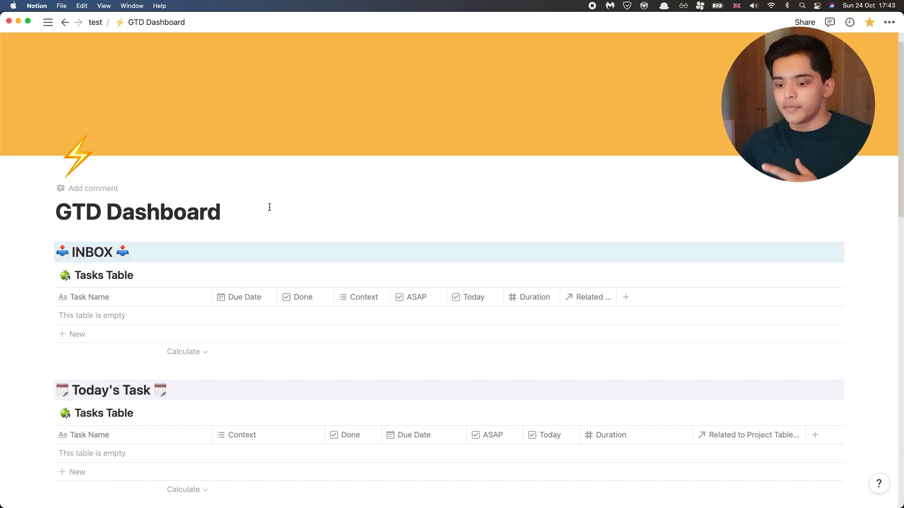
Step: Look through the GTD Dashboard's sections from INBOX down to Tomorrow's Tasks
{"action": "scroll", "coordinate": [270, 208], "scroll_direction": "down", "scroll_amount": 4}
{"action": "scroll", "coordinate": [269, 207], "scroll_direction": "down", "scroll_amount": 10}
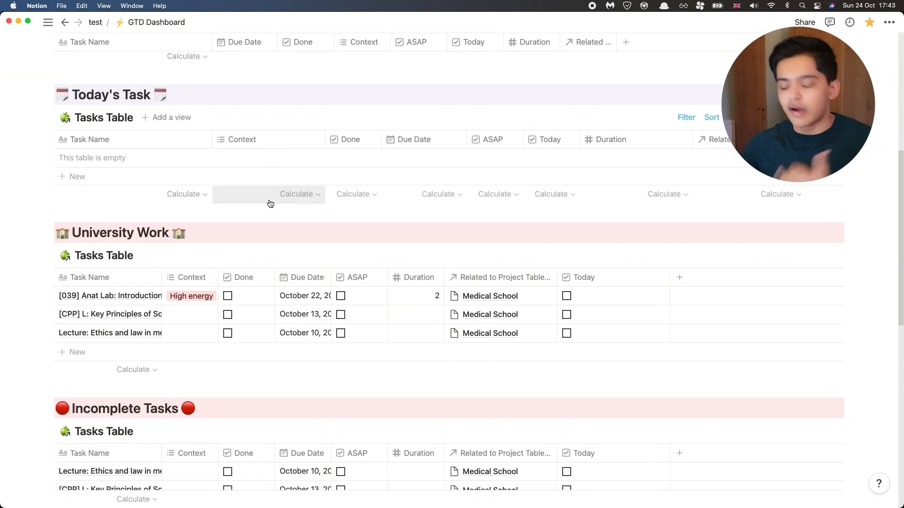
{"action": "scroll", "coordinate": [270, 218], "scroll_direction": "down", "scroll_amount": 5}
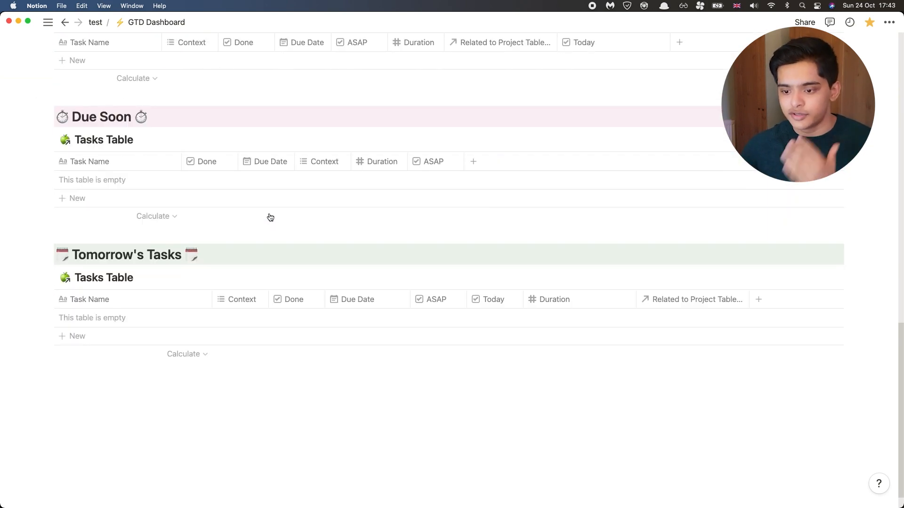
{"action": "scroll", "coordinate": [259, 199], "scroll_direction": "up", "scroll_amount": 20}
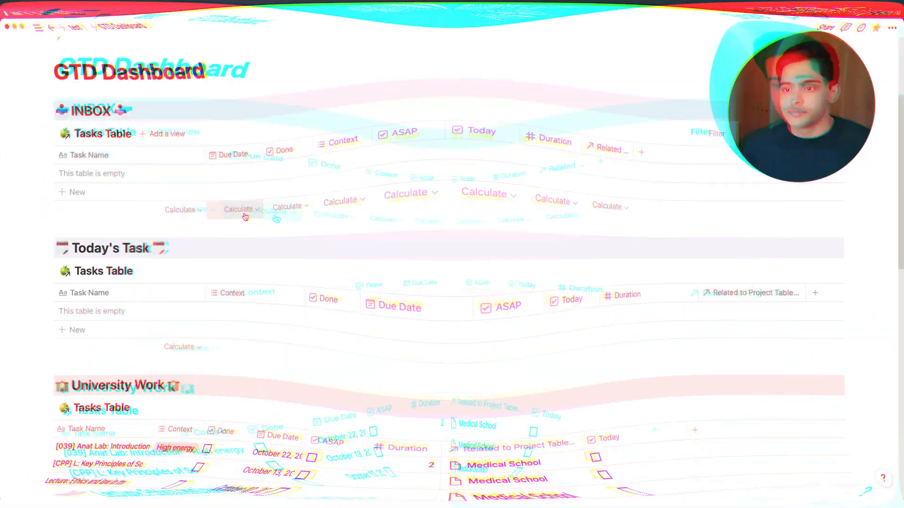
{"action": "scroll", "coordinate": [248, 213], "scroll_direction": "down", "scroll_amount": 2}
{"action": "scroll", "coordinate": [249, 212], "scroll_direction": "down", "scroll_amount": 2}
{"action": "scroll", "coordinate": [274, 202], "scroll_direction": "up", "scroll_amount": 10}
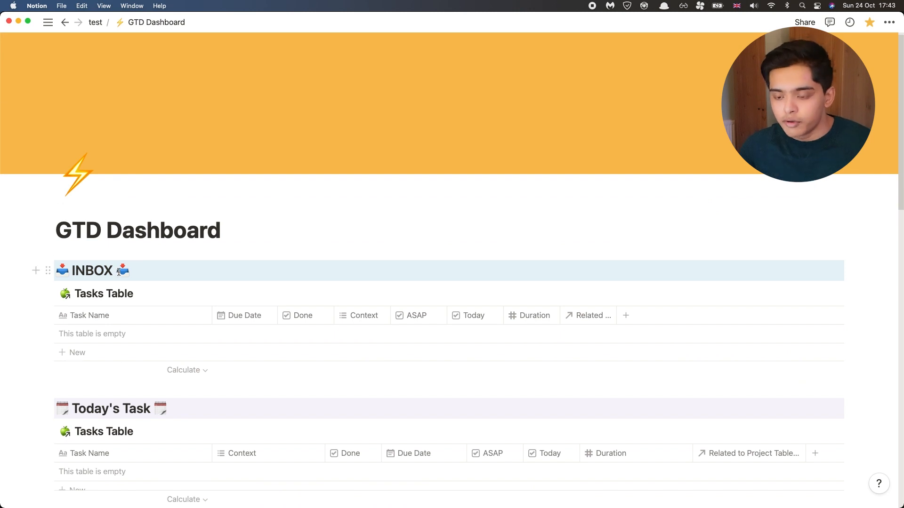
{"action": "scroll", "coordinate": [119, 272], "scroll_direction": "down", "scroll_amount": 4}
{"action": "scroll", "coordinate": [160, 318], "scroll_direction": "down", "scroll_amount": 3}
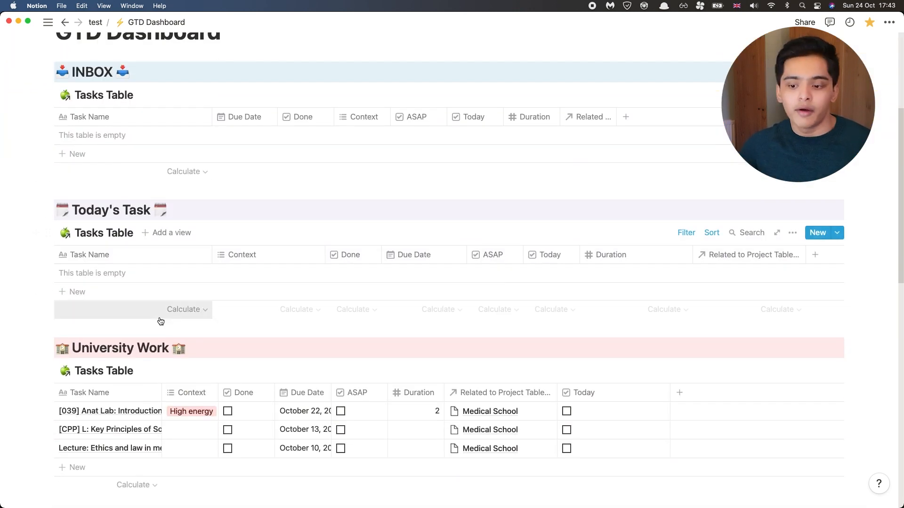
{"action": "scroll", "coordinate": [161, 322], "scroll_direction": "down", "scroll_amount": 1}
{"action": "scroll", "coordinate": [173, 330], "scroll_direction": "down", "scroll_amount": 8}
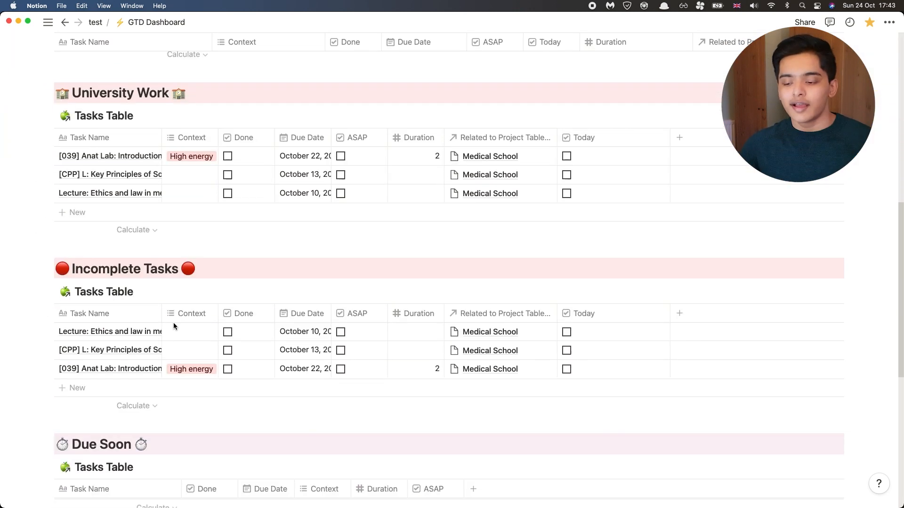
{"action": "scroll", "coordinate": [173, 323], "scroll_direction": "down", "scroll_amount": 4}
{"action": "scroll", "coordinate": [177, 325], "scroll_direction": "up", "scroll_amount": 12}
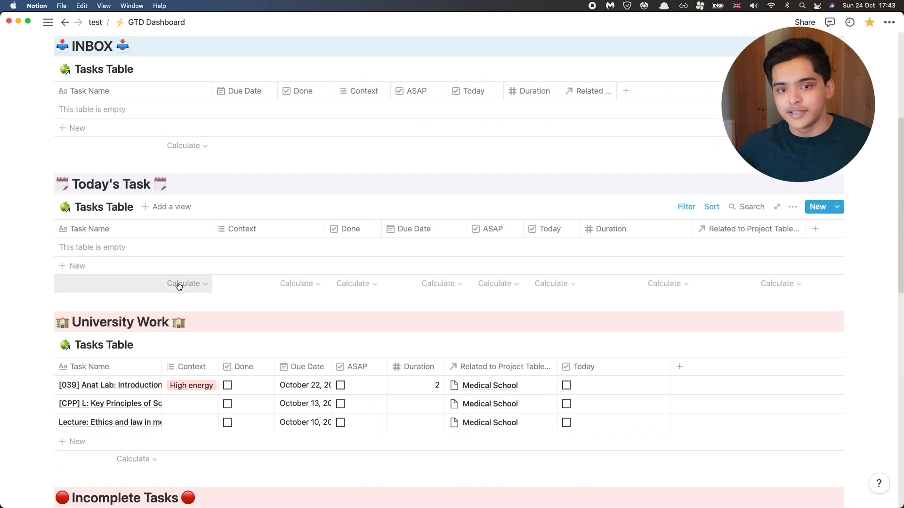
{"action": "scroll", "coordinate": [175, 278], "scroll_direction": "up", "scroll_amount": 8}
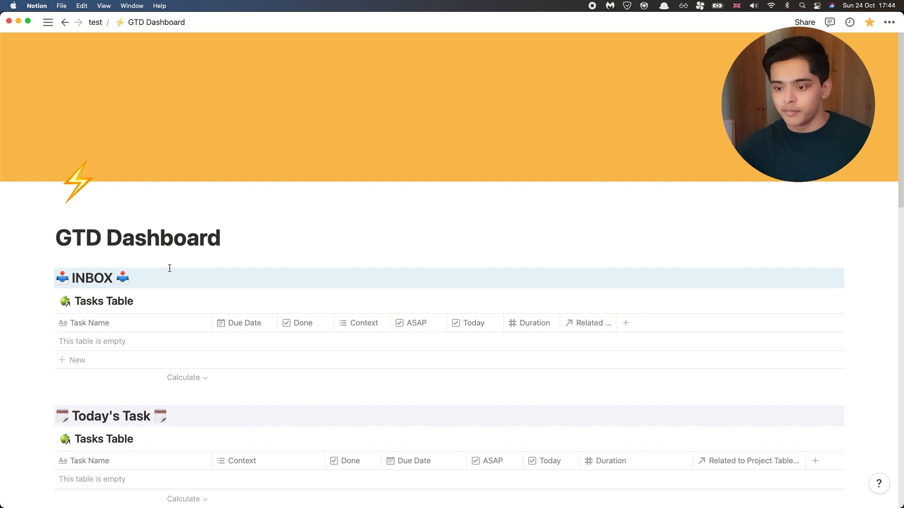
Step: Check the pages under test in the sidebar, hide it again and review the dashboard's task sections
{"action": "left_click", "coordinate": [48, 22]}
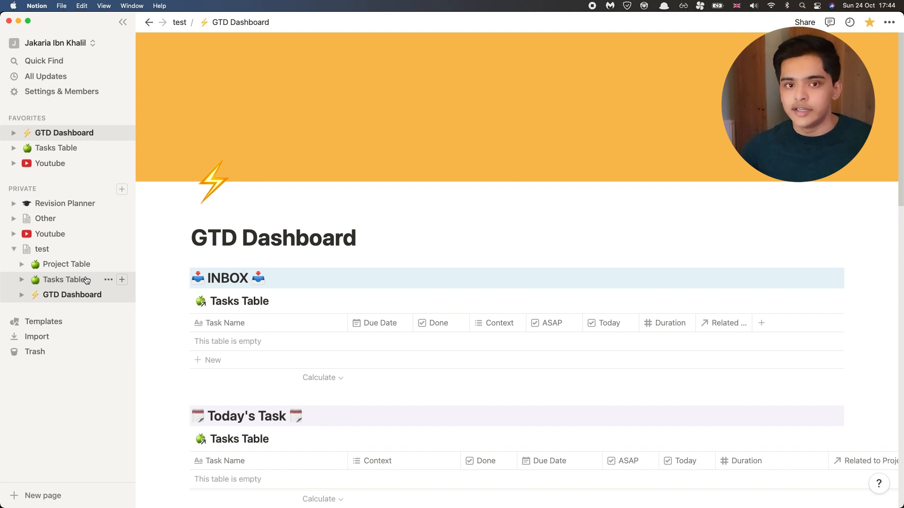
{"action": "key", "text": "super+backslash"}
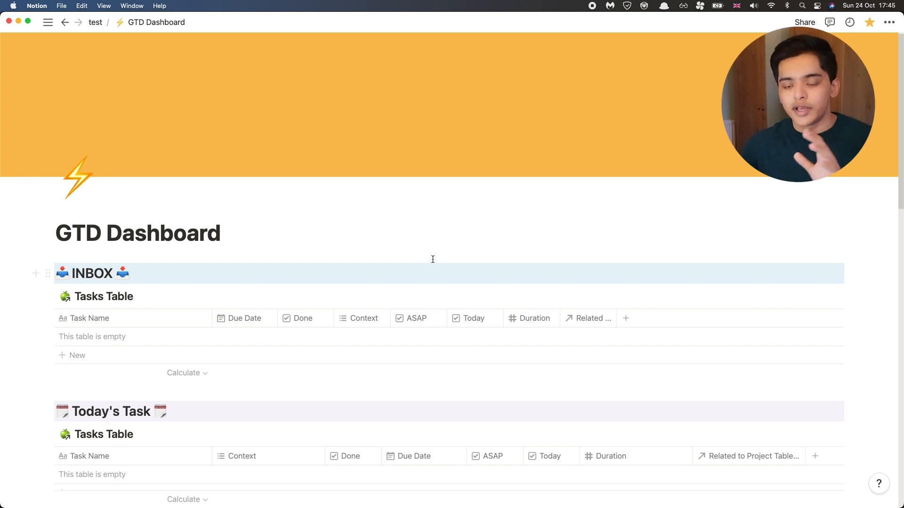
{"action": "scroll", "coordinate": [433, 260], "scroll_direction": "down", "scroll_amount": 5}
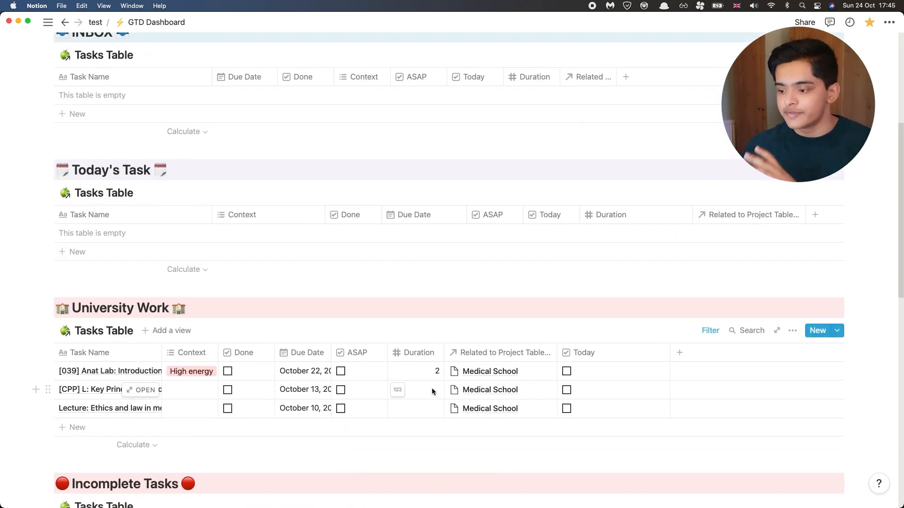
{"action": "scroll", "coordinate": [446, 386], "scroll_direction": "down", "scroll_amount": 2}
{"action": "scroll", "coordinate": [446, 387], "scroll_direction": "down", "scroll_amount": 2}
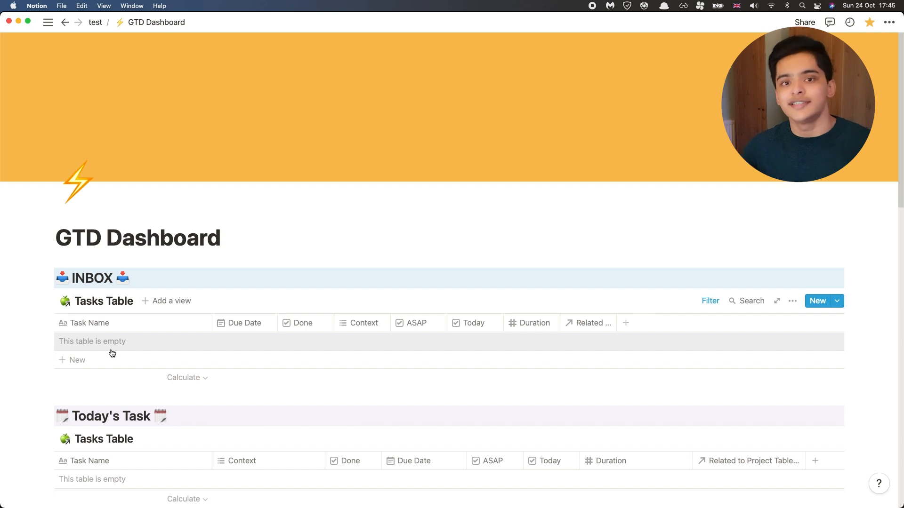
Step: Add the tasks "Finish filming the notion video" and "Create a thumbnail for the notion video" to the INBOX table
{"action": "left_click", "coordinate": [112, 353]}
{"action": "type", "text": "Finish filming the notion video"}
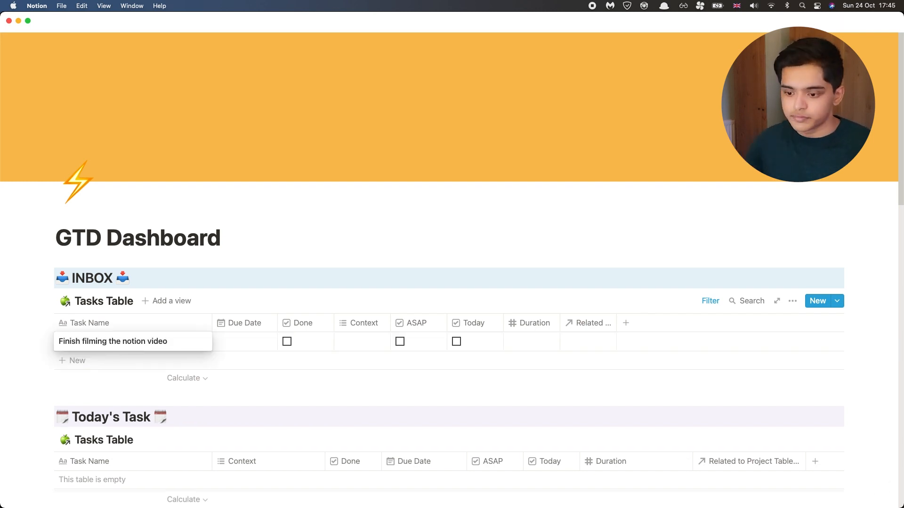
{"action": "key", "text": "Return"}
{"action": "type", "text": "Create a thumbnail for the notion video"}
{"action": "key", "text": "Return"}
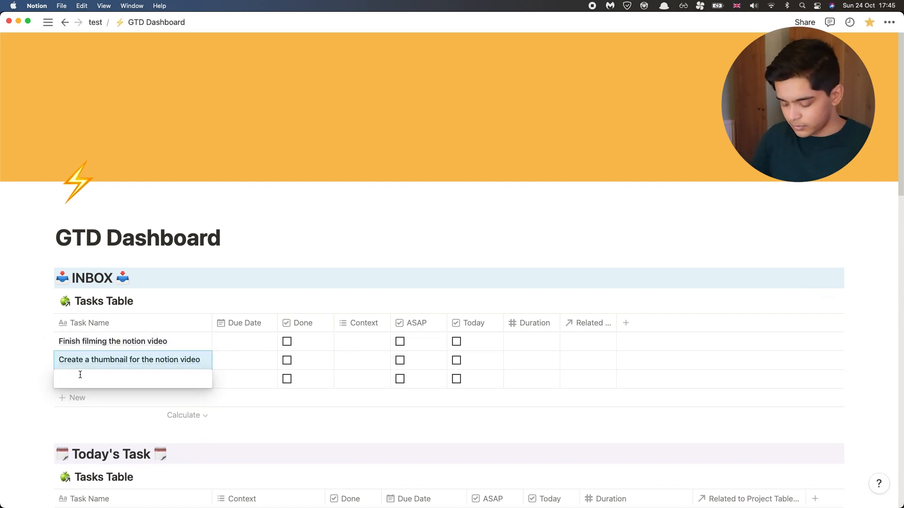
Step: Add the tasks "Complete all my anki cards for the day" and "Watch the F1 race" to the INBOX table
{"action": "type", "text": "Complete all my anki cards for the day"}
{"action": "key", "text": "Return"}
{"action": "type", "text": "Watch the F1 race"}
{"action": "key", "text": "Escape"}
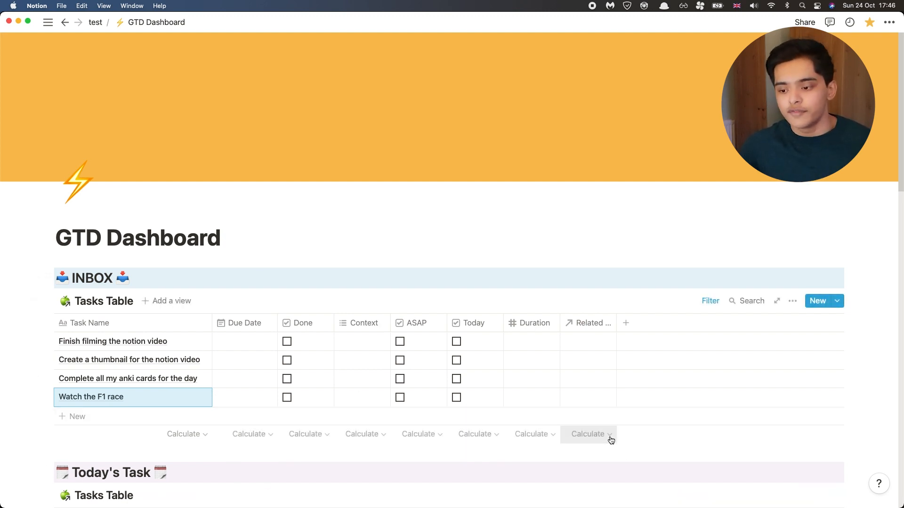
Step: Set the due dates to October 24, 2021 for the notion filming task and October 29, 2021 for the thumbnail task
{"action": "left_click", "coordinate": [253, 338]}
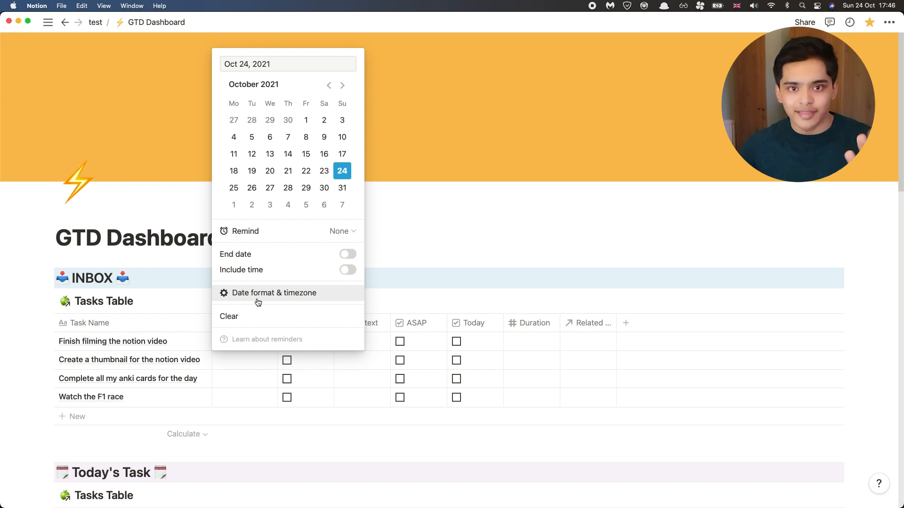
{"action": "left_click", "coordinate": [343, 179]}
{"action": "key", "text": "Escape"}
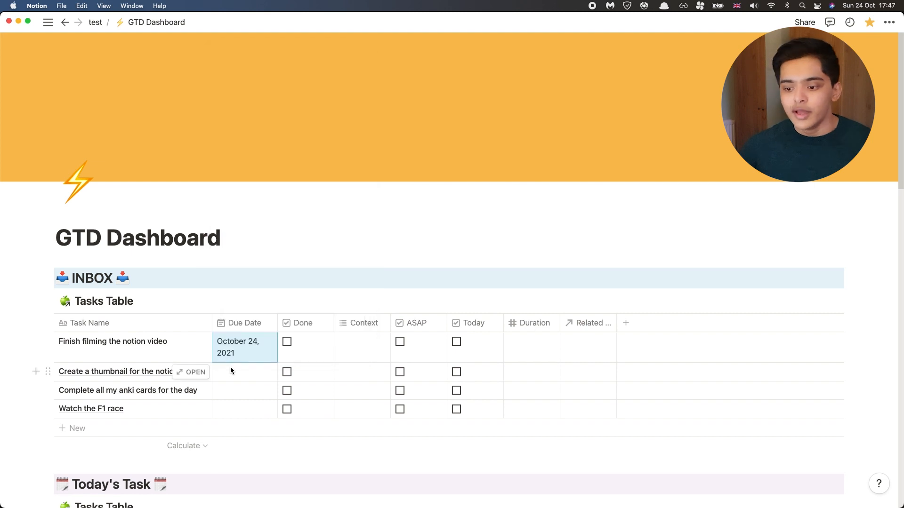
{"action": "key", "text": "Return"}
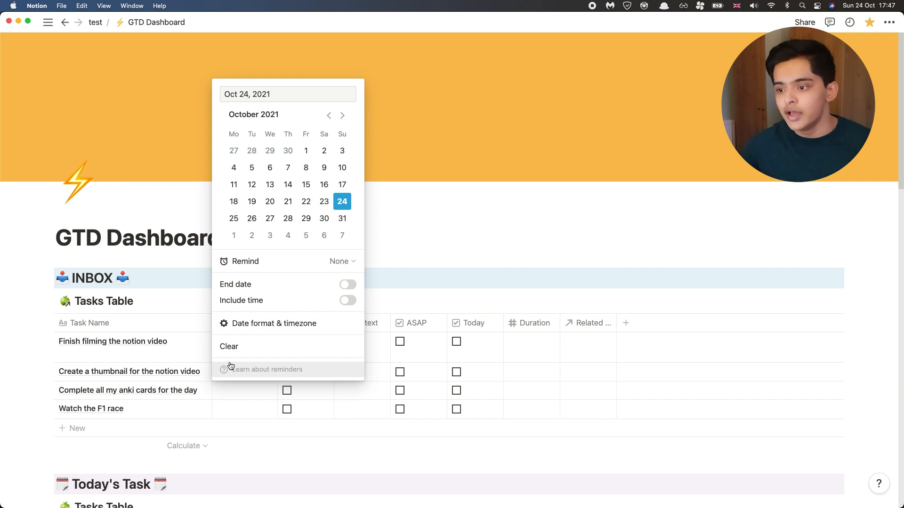
{"action": "left_click", "coordinate": [310, 215]}
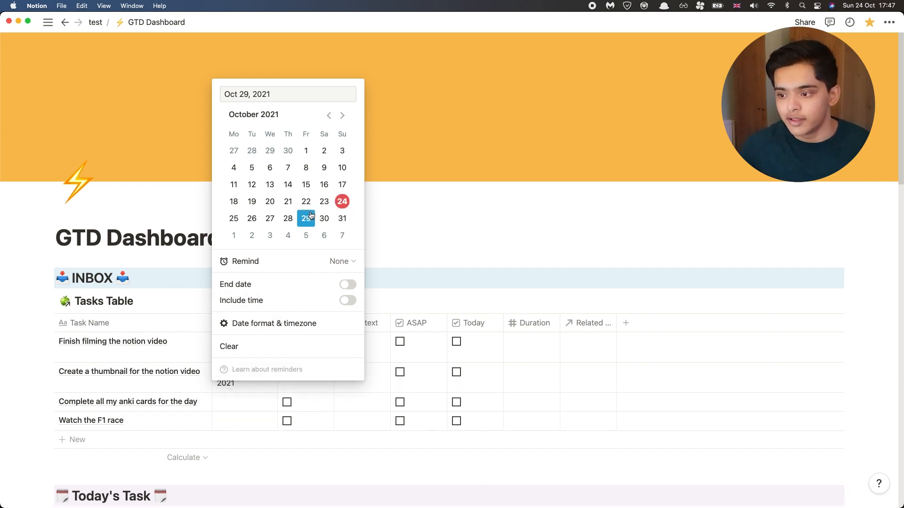
{"action": "left_click", "coordinate": [441, 221]}
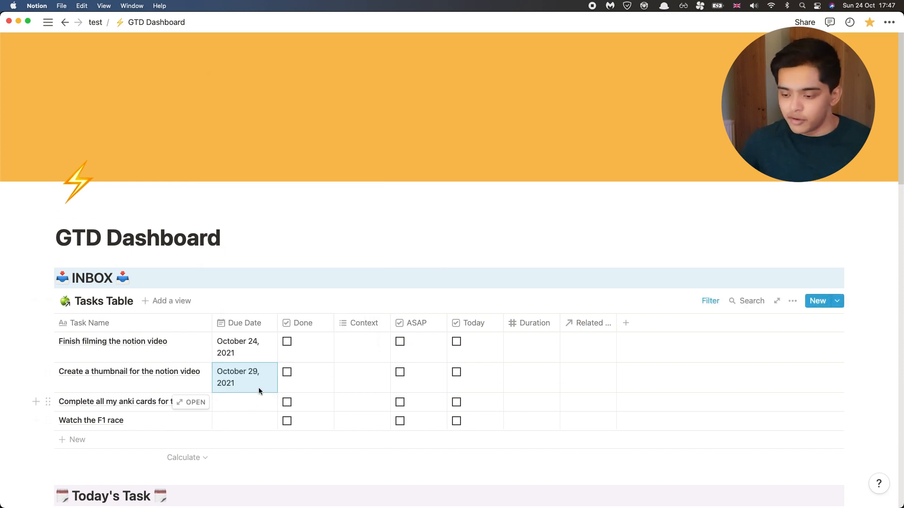
Step: Set the due date of both the anki cards task and the F1 race task to October 24, 2021
{"action": "left_click", "coordinate": [261, 400]}
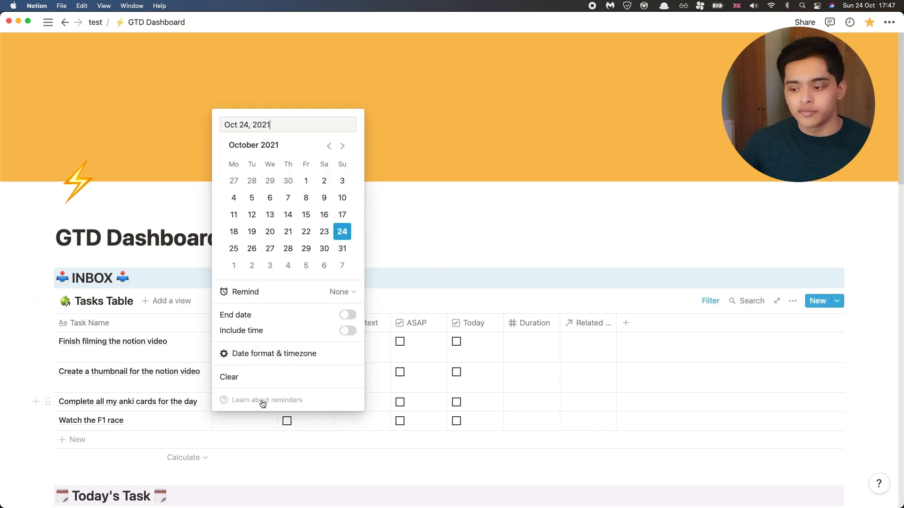
{"action": "left_click", "coordinate": [348, 235]}
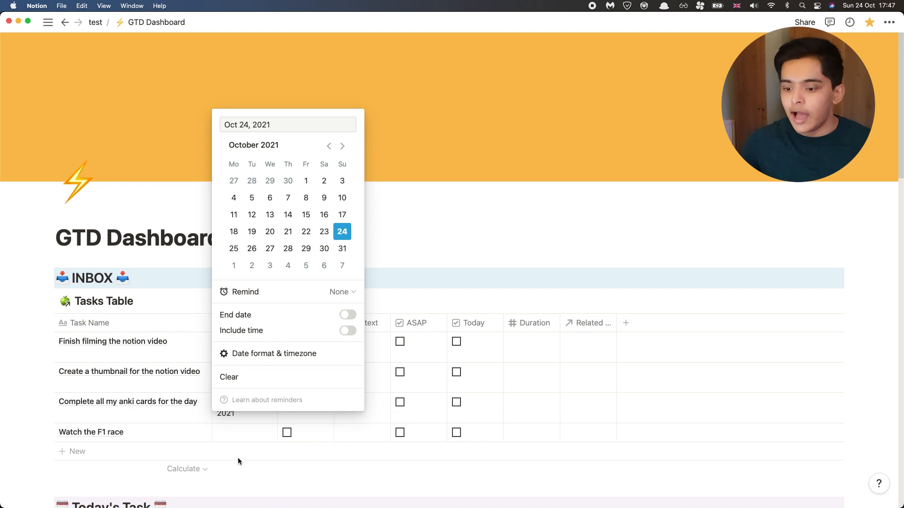
{"action": "left_click", "coordinate": [238, 441]}
{"action": "left_click", "coordinate": [239, 433]}
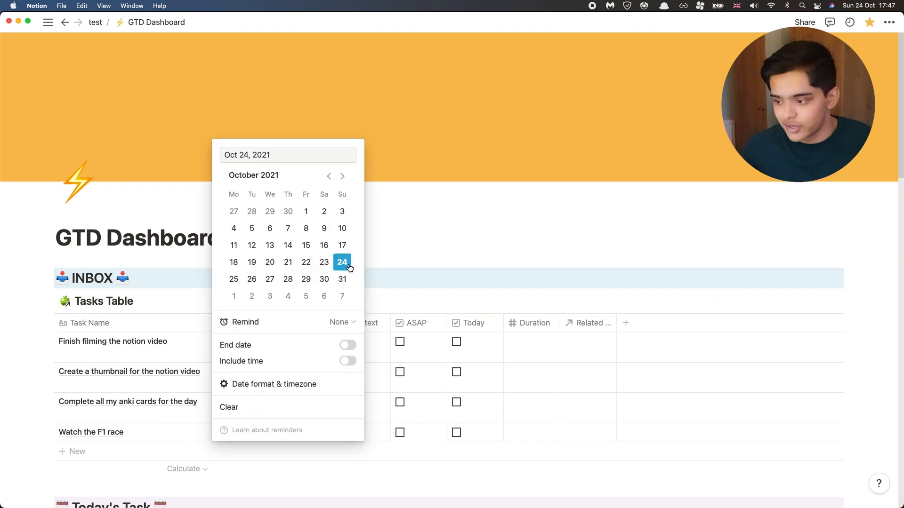
{"action": "left_click", "coordinate": [417, 218]}
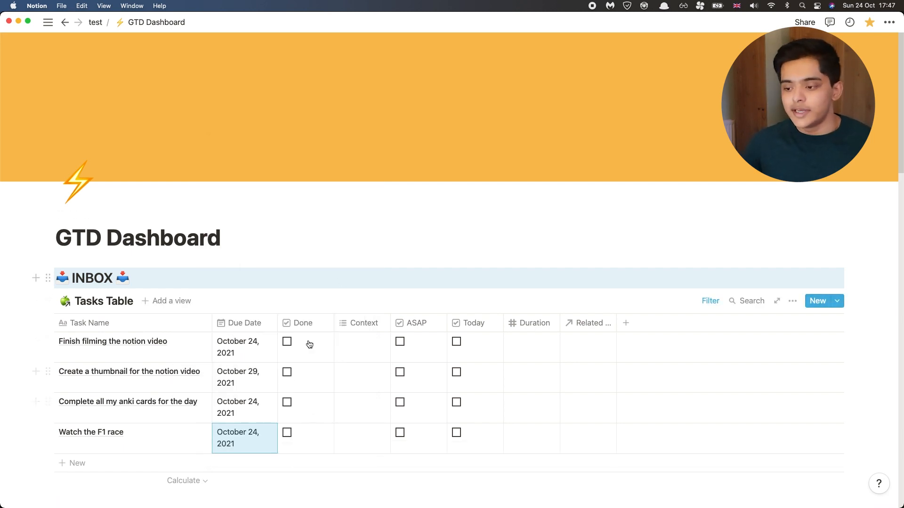
Step: Tag the notion filming task's Context with High energy, Phone and Time consuming
{"action": "left_click", "coordinate": [358, 346]}
{"action": "left_click", "coordinate": [359, 345]}
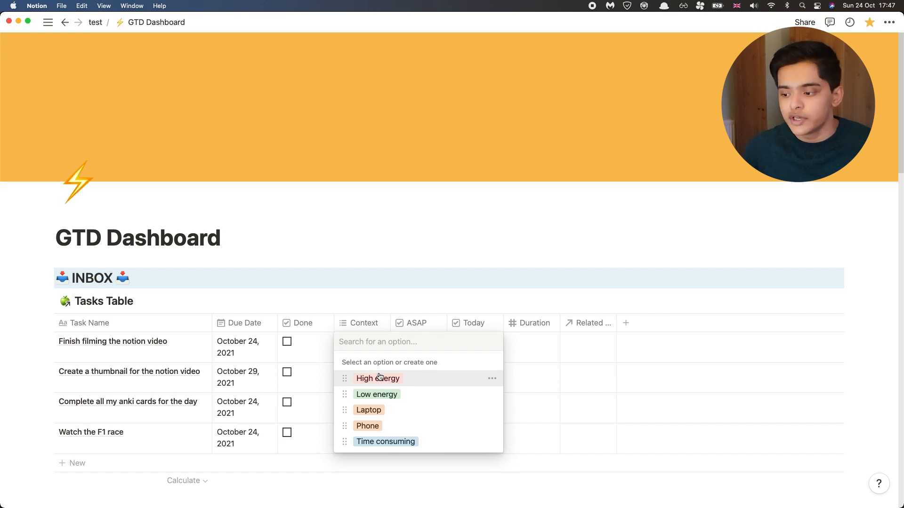
{"action": "left_click", "coordinate": [426, 382]}
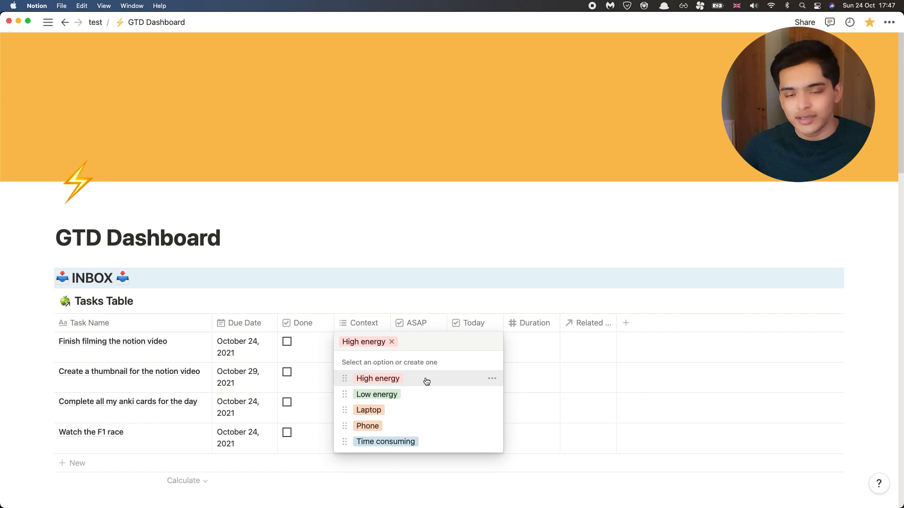
{"action": "left_click", "coordinate": [411, 429]}
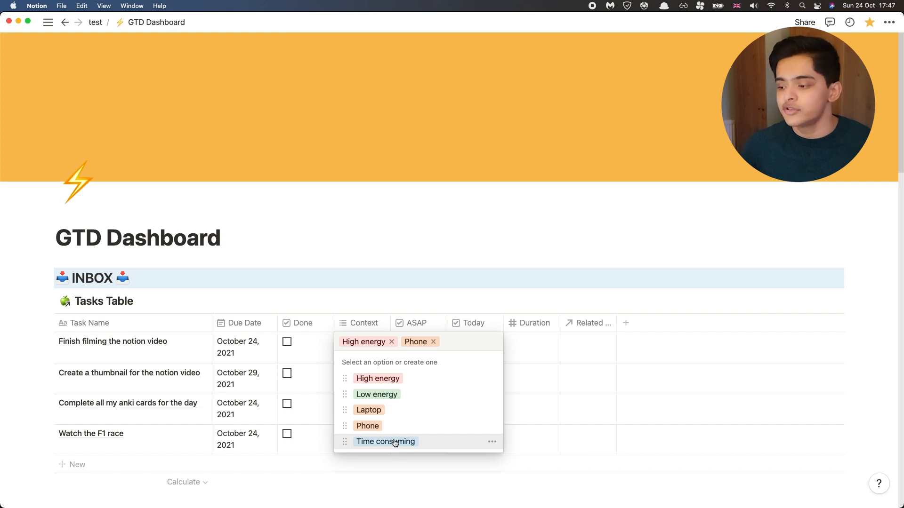
{"action": "left_click", "coordinate": [396, 445]}
{"action": "key", "text": "Escape"}
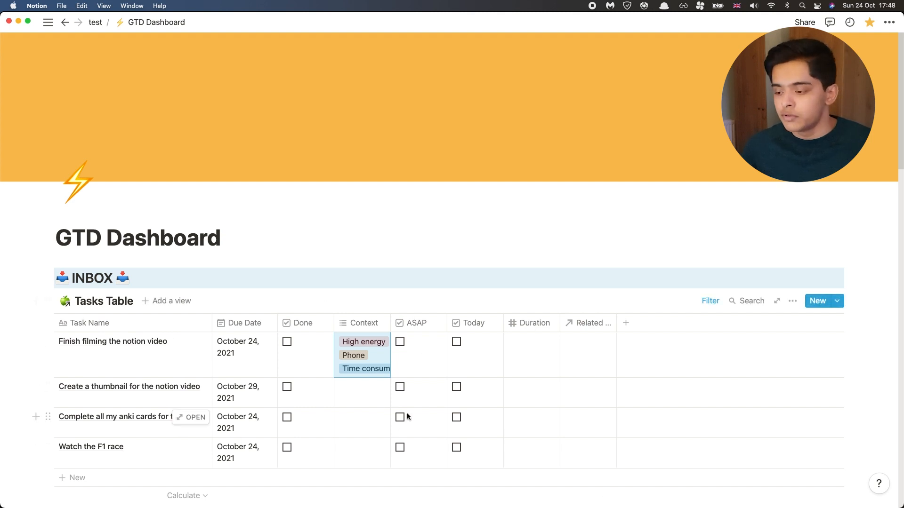
Step: Tag the thumbnail task's Context with Low energy and Laptop
{"action": "left_click", "coordinate": [354, 386]}
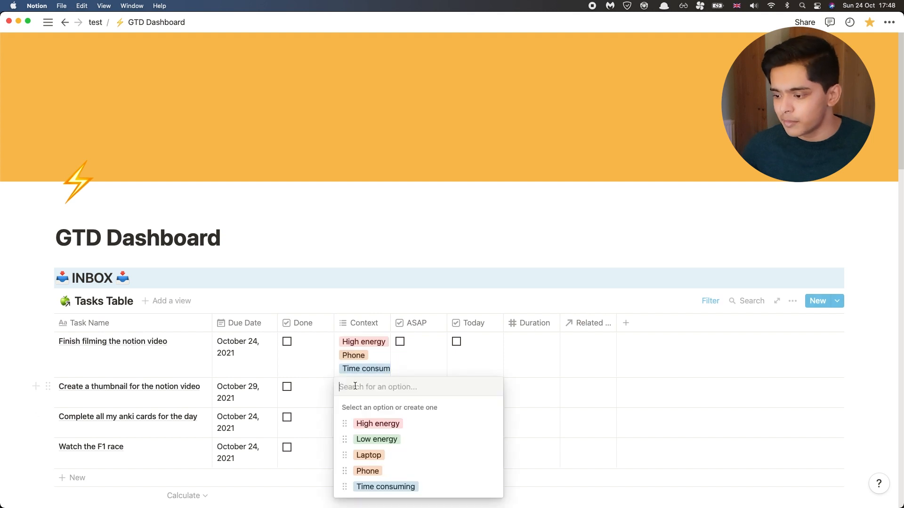
{"action": "left_click", "coordinate": [379, 438]}
{"action": "left_click", "coordinate": [377, 455]}
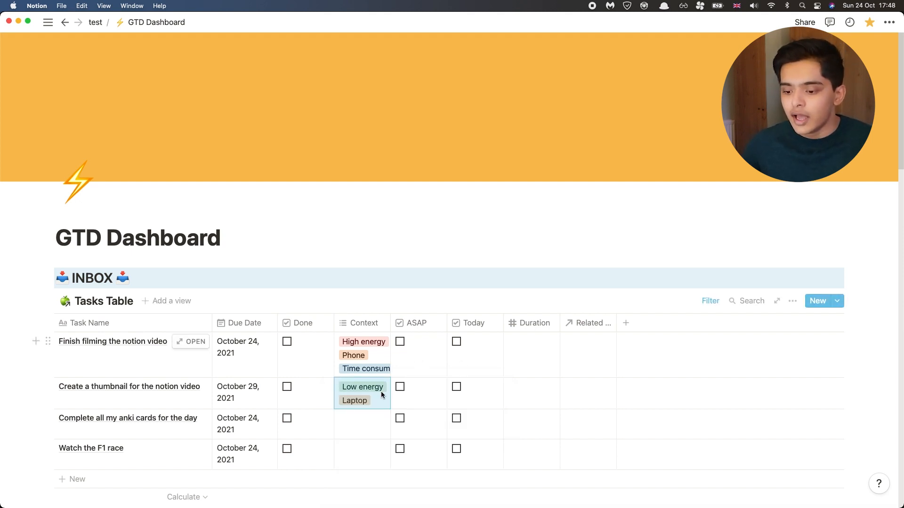
Step: Tag the anki cards task's Context with Low energy, Laptop and Time consuming
{"action": "left_click", "coordinate": [357, 415]}
{"action": "left_click", "coordinate": [391, 352]}
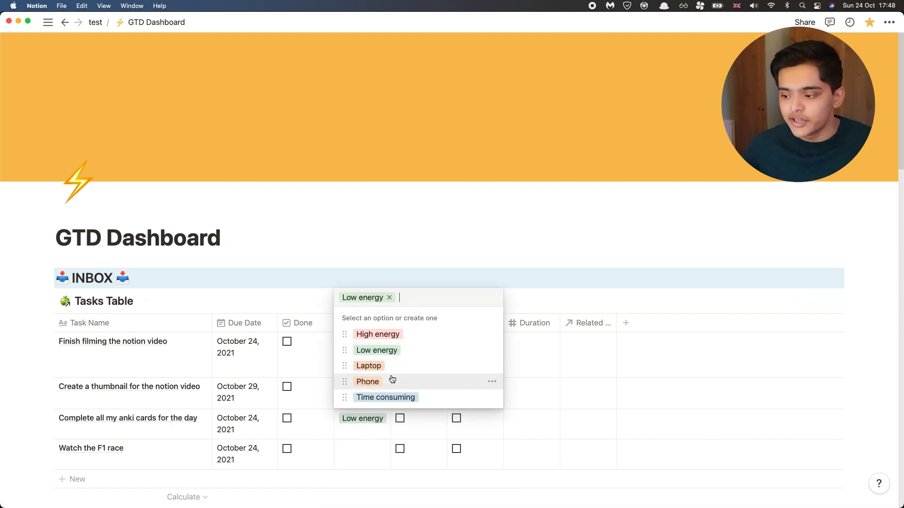
{"action": "left_click", "coordinate": [390, 366]}
{"action": "left_click", "coordinate": [390, 398]}
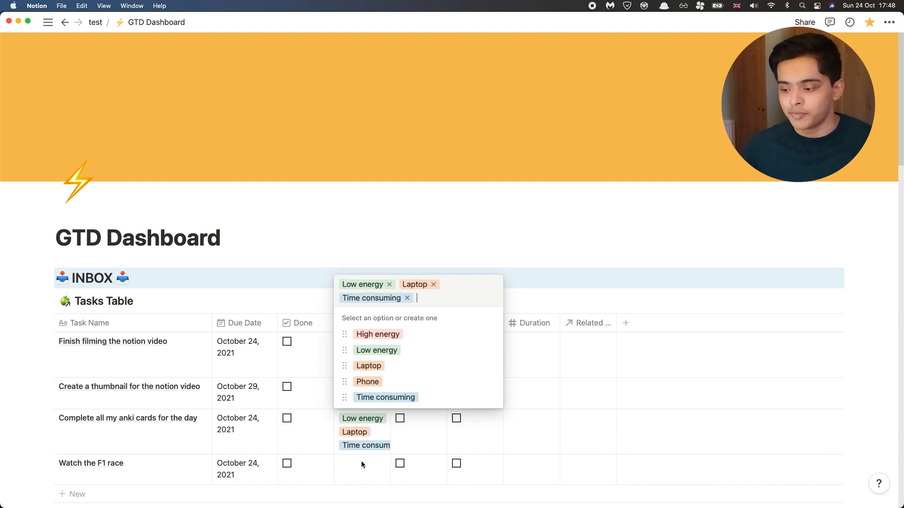
{"action": "key", "text": "Escape"}
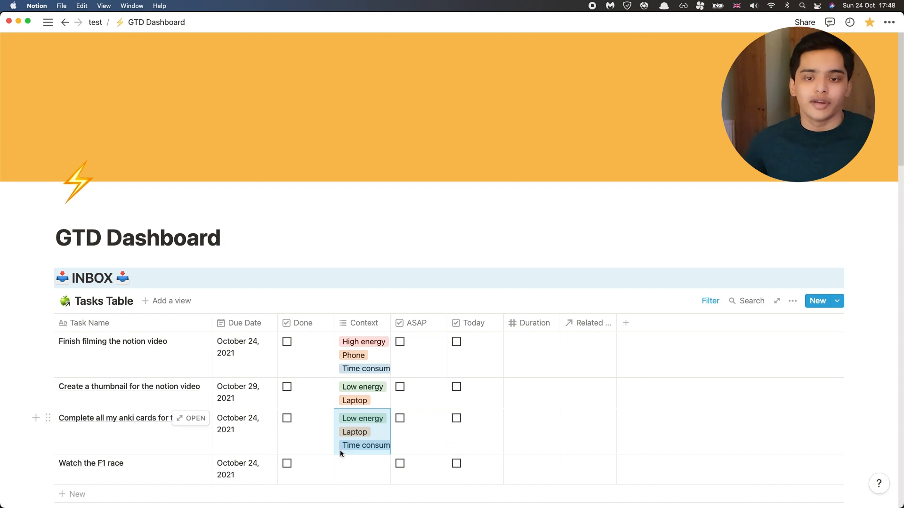
Step: Create a new Context option named Biology and apply it to the anki cards task
{"action": "scroll", "coordinate": [340, 450], "scroll_direction": "down", "scroll_amount": 1}
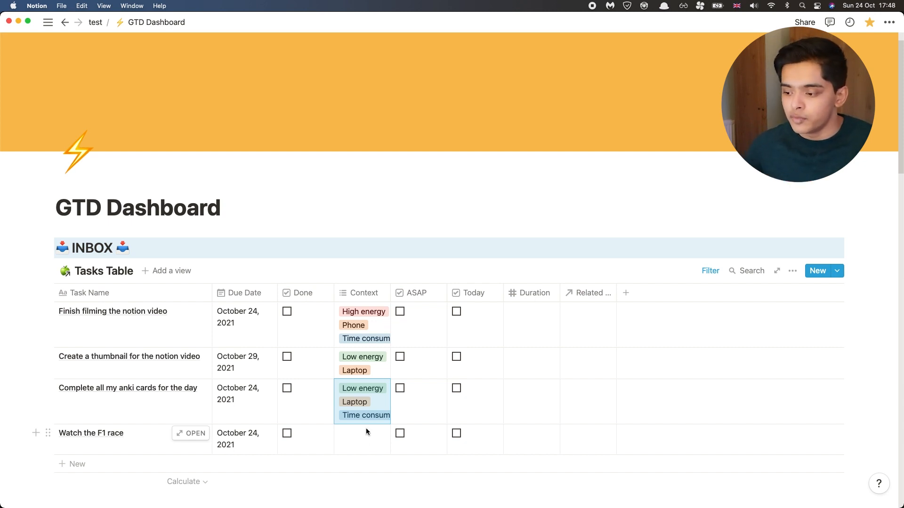
{"action": "left_click", "coordinate": [371, 417]}
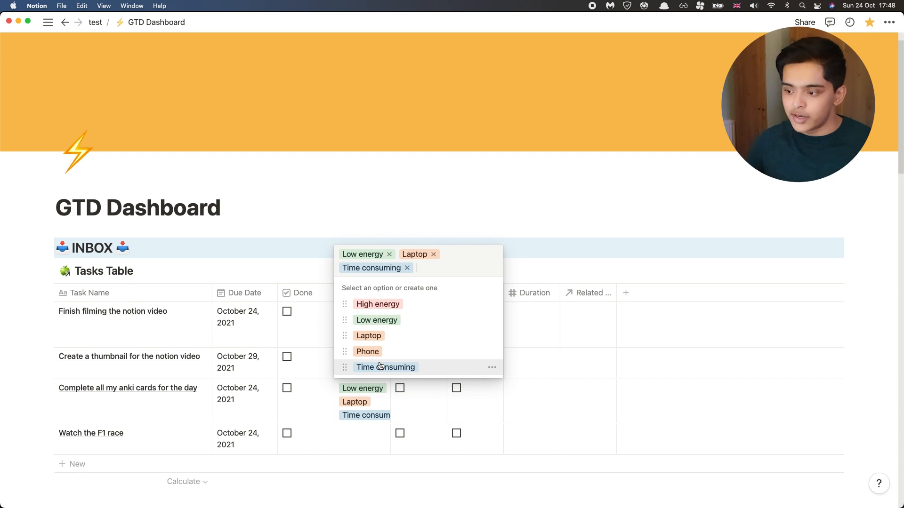
{"action": "type", "text": "Biology"}
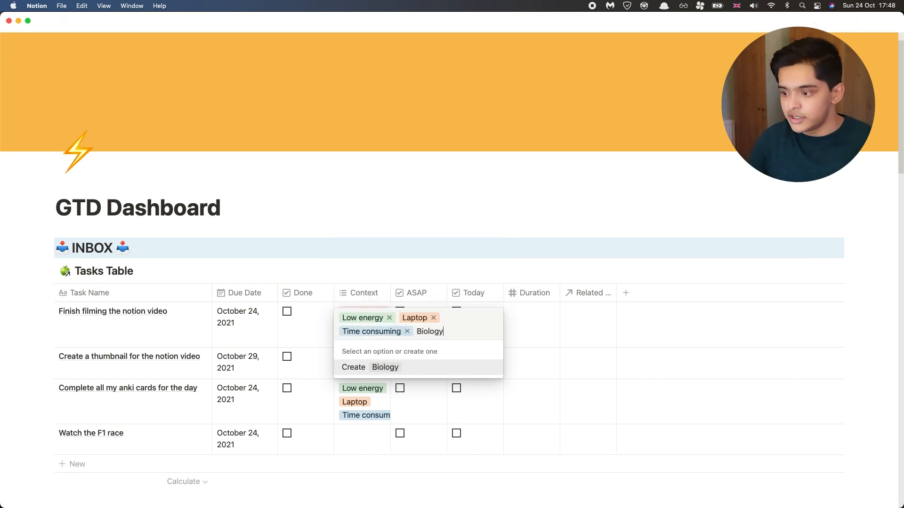
{"action": "key", "text": "Return"}
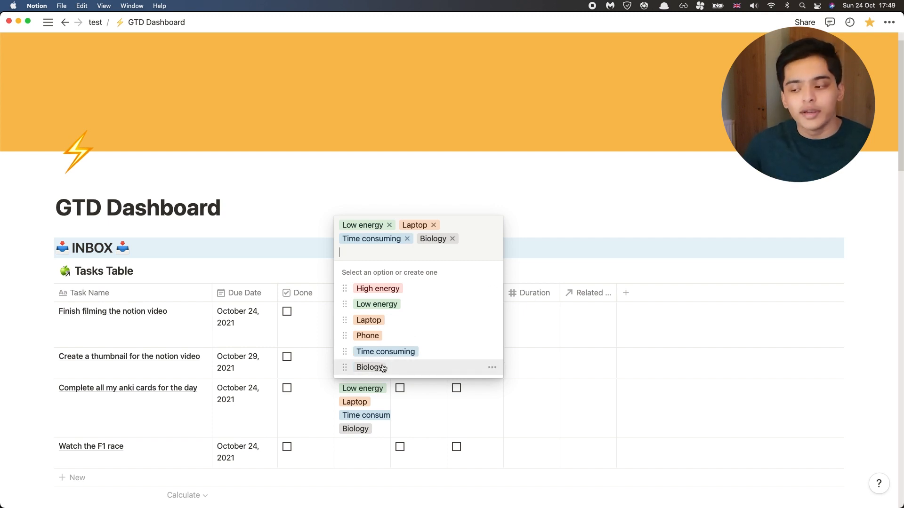
{"action": "left_click", "coordinate": [366, 460]}
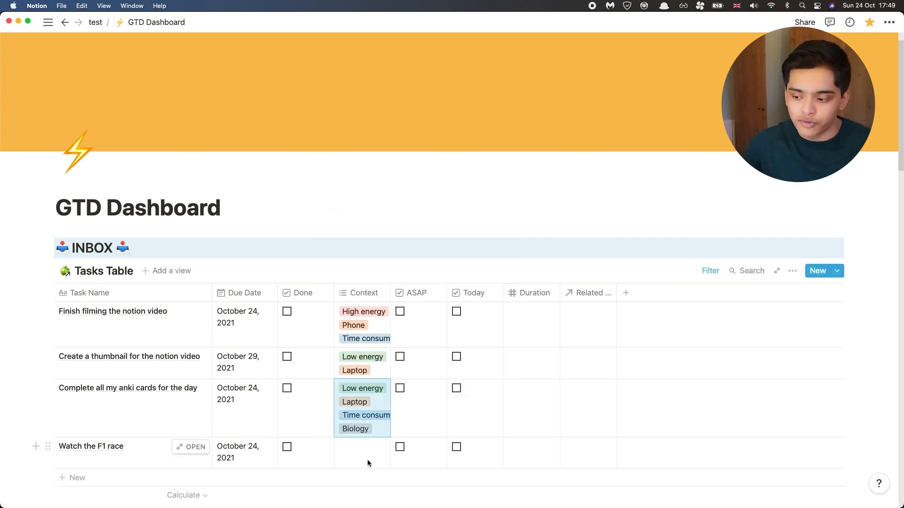
{"action": "left_click", "coordinate": [367, 460]}
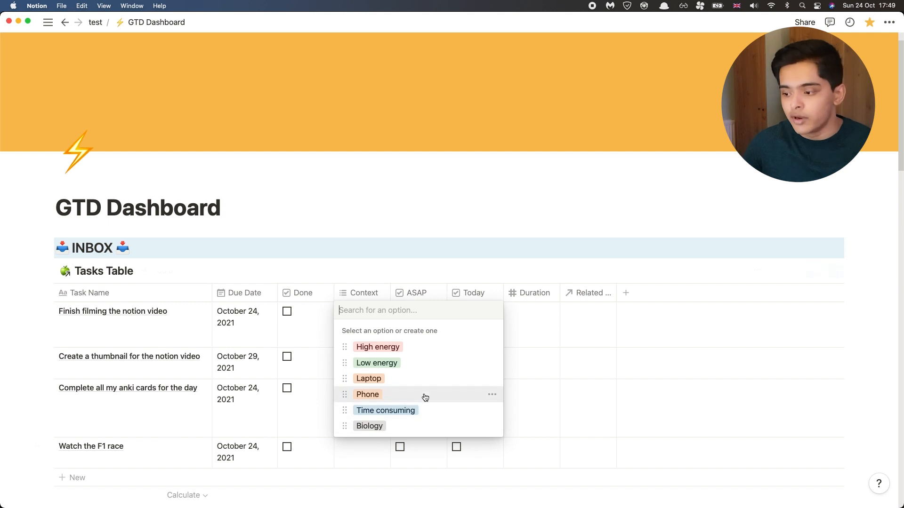
{"action": "left_click", "coordinate": [388, 429]}
{"action": "left_click", "coordinate": [376, 310]}
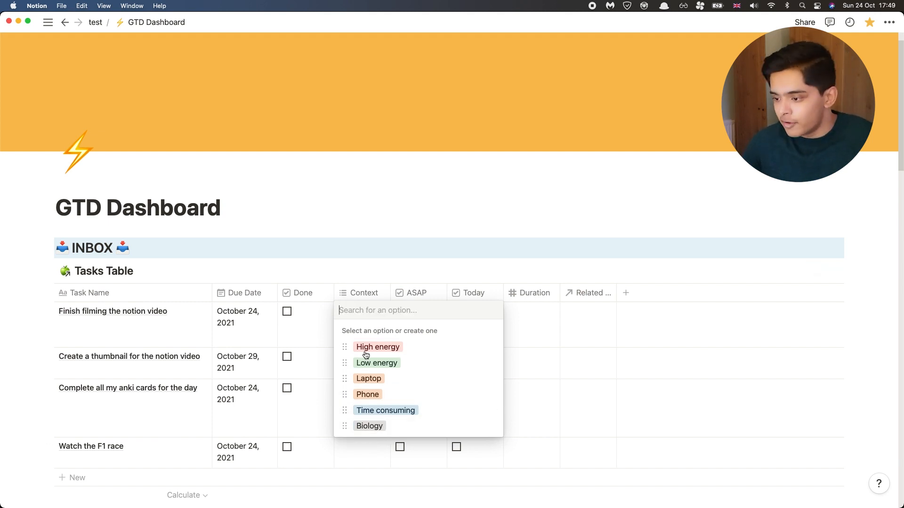
{"action": "key", "text": "Escape"}
Step: Remove the Biology tag from the anki cards task and delete the Biology option from the Context property
{"action": "left_click", "coordinate": [376, 433]}
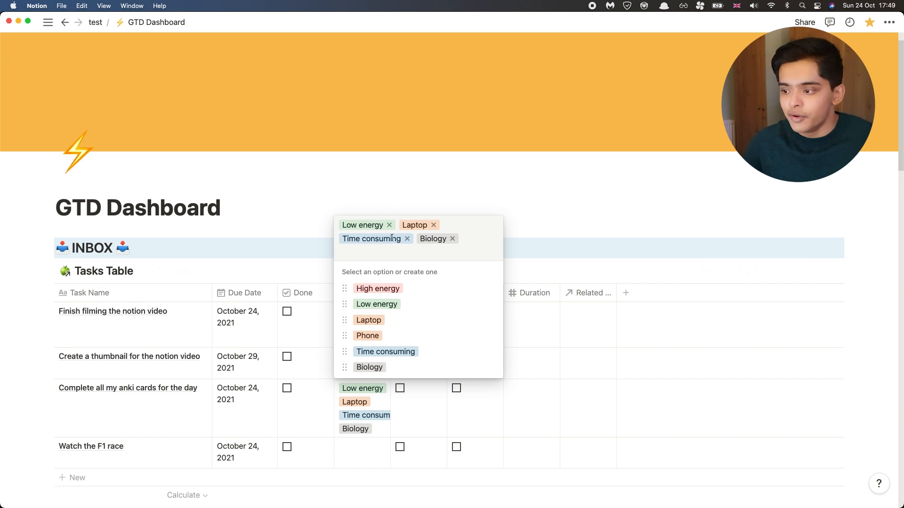
{"action": "left_click", "coordinate": [452, 239]}
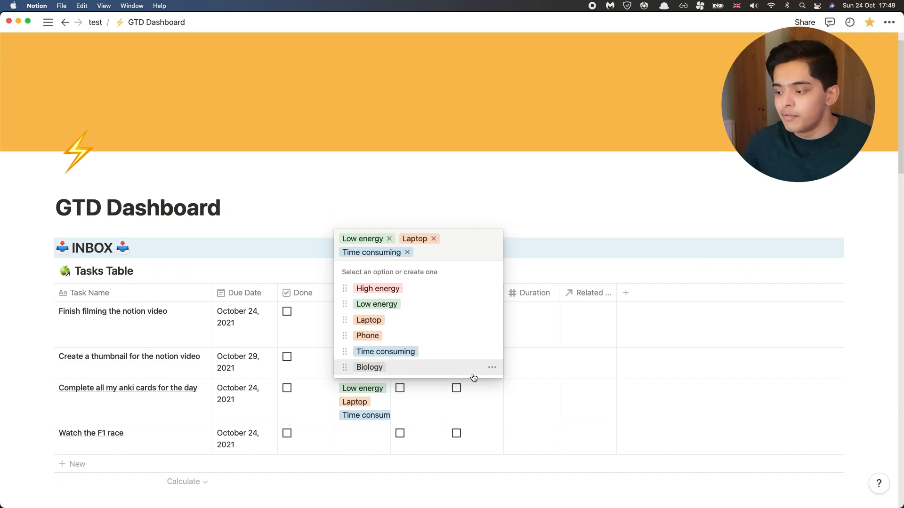
{"action": "left_click", "coordinate": [492, 367]}
{"action": "left_click", "coordinate": [466, 166]}
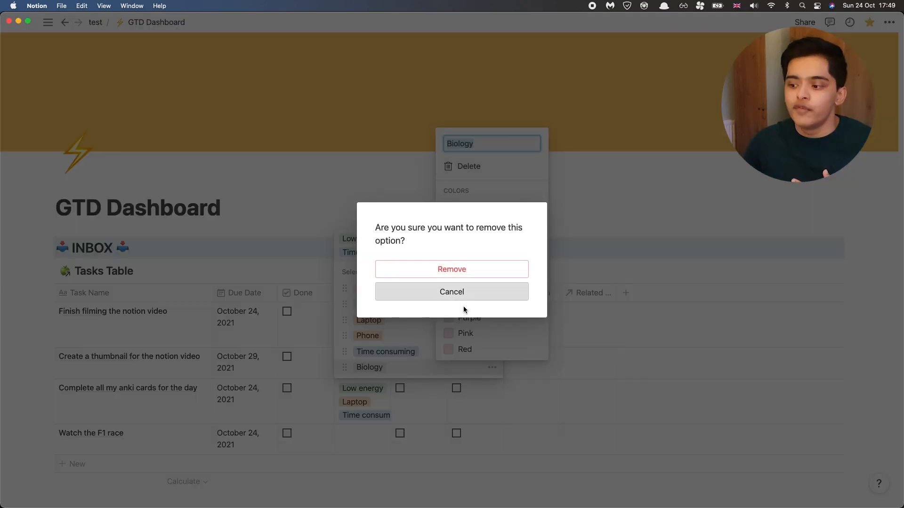
{"action": "left_click", "coordinate": [464, 269]}
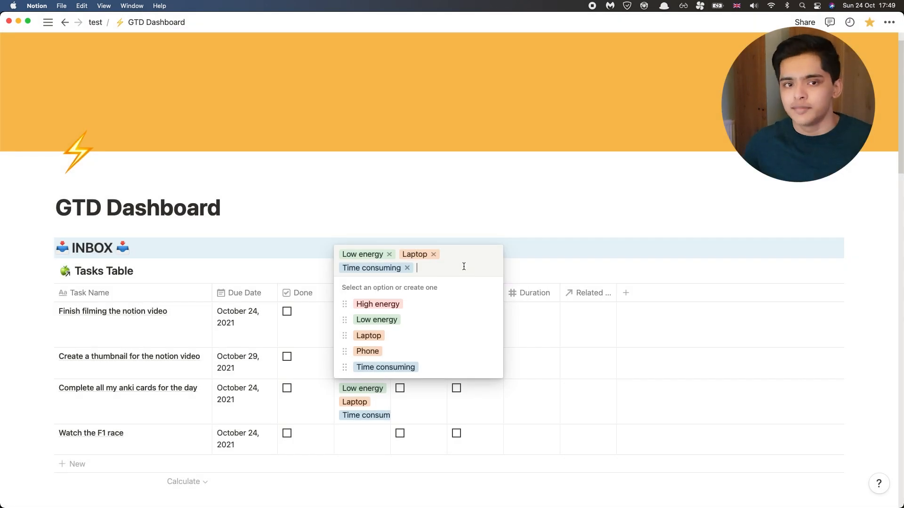
{"action": "key", "text": "Escape"}
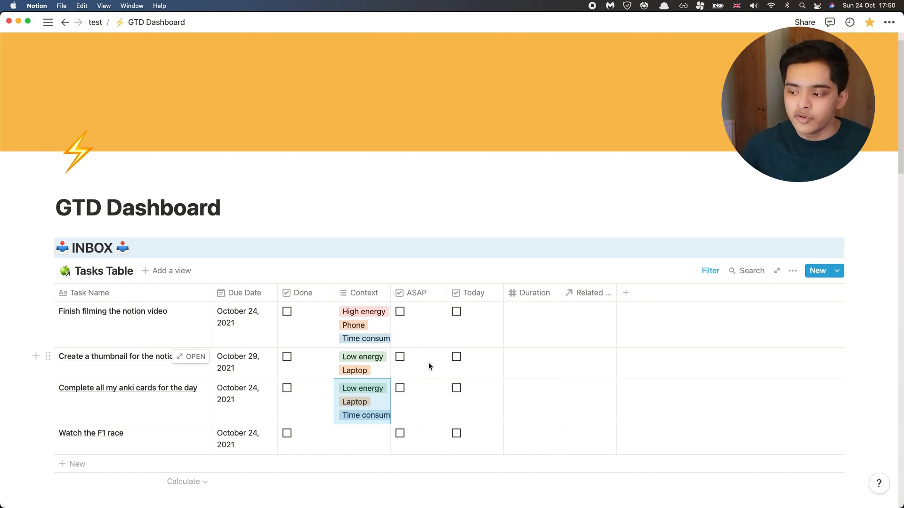
Step: Mark the thumbnail task as a Today task
{"action": "left_click", "coordinate": [457, 360]}
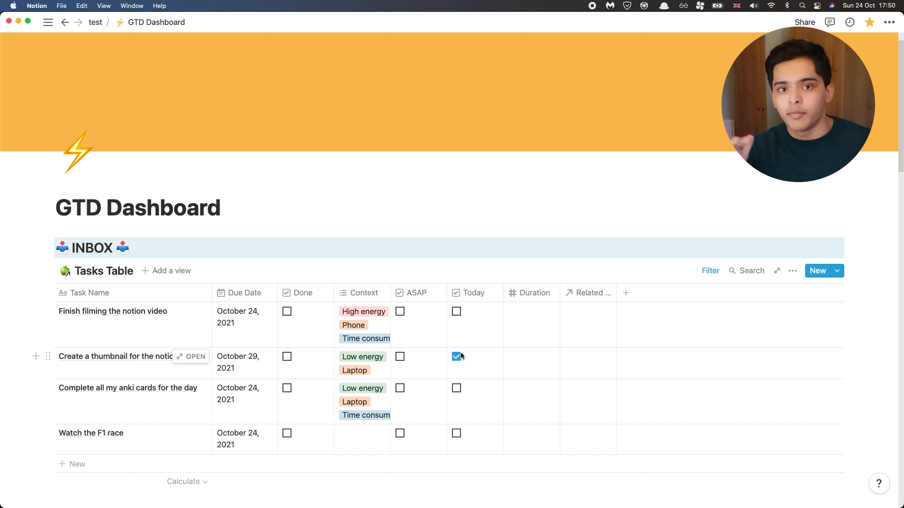
{"action": "left_click", "coordinate": [541, 323]}
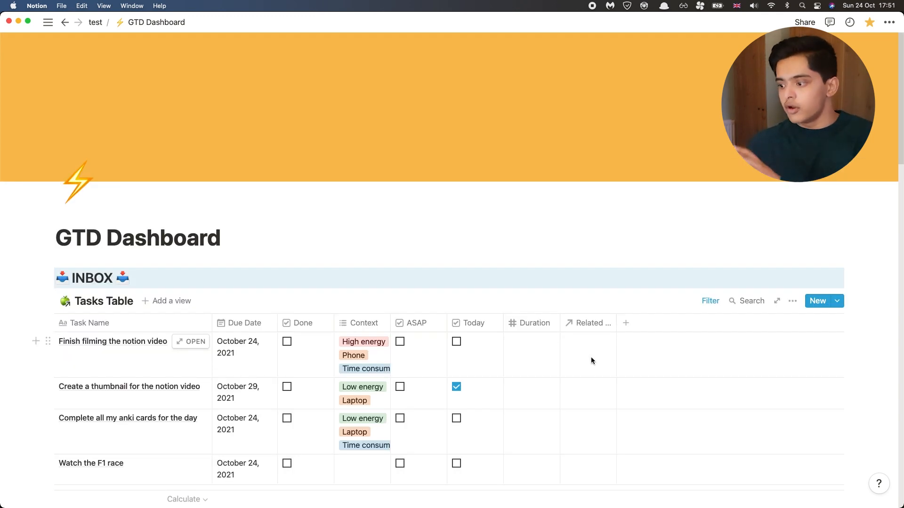
Step: View the projects available to relate to the notion filming task, and open the Project Table page
{"action": "left_click", "coordinate": [592, 360]}
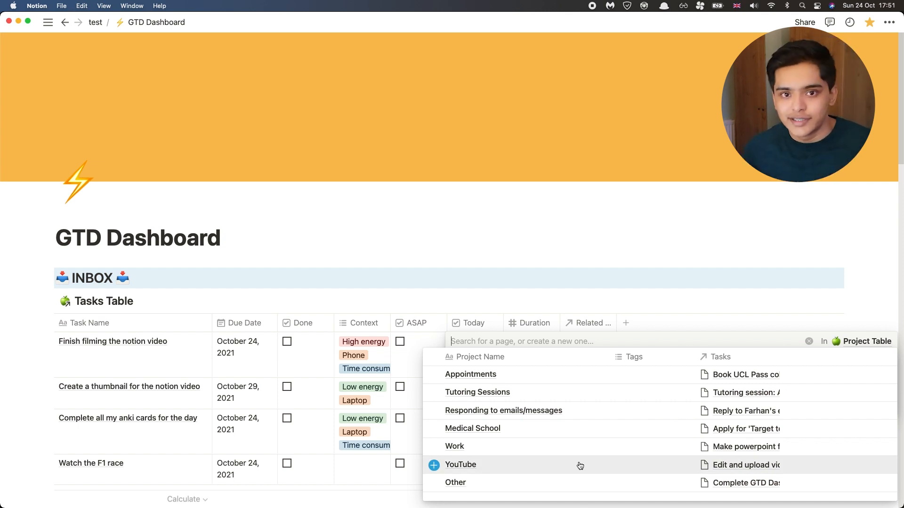
{"action": "left_click", "coordinate": [454, 242]}
{"action": "left_click", "coordinate": [47, 22]}
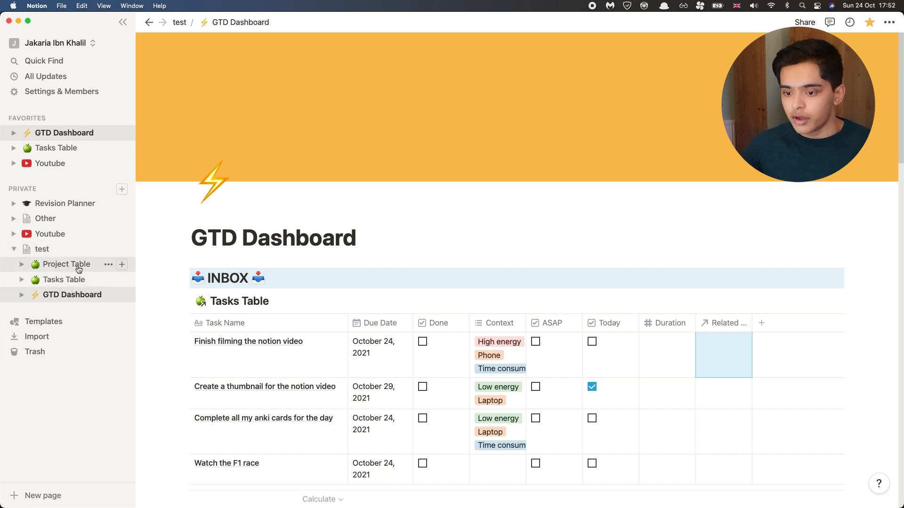
{"action": "left_click", "coordinate": [78, 269]}
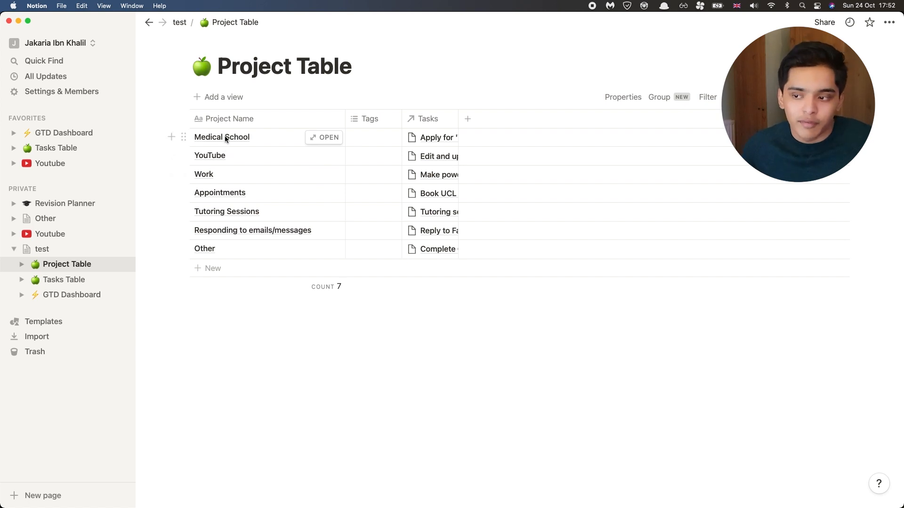
Step: Add a new project named Homework to the end of the Project Table
{"action": "left_click", "coordinate": [184, 137]}
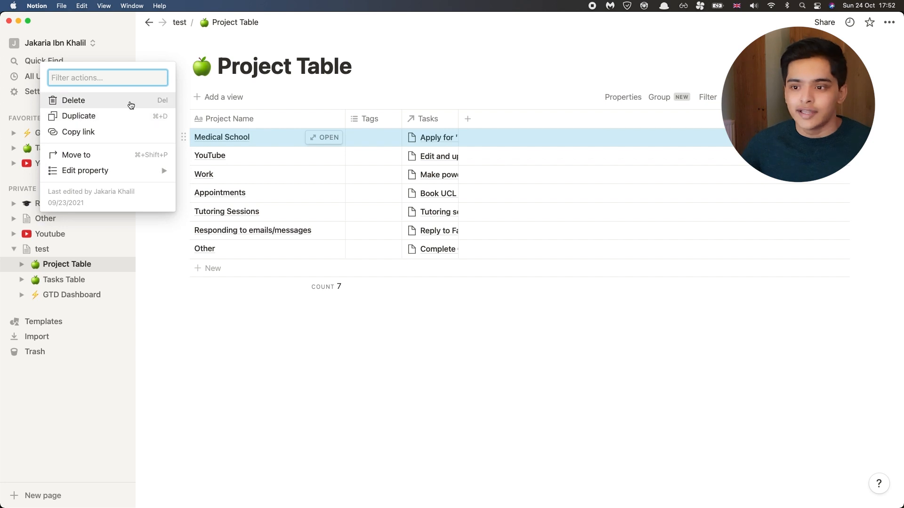
{"action": "left_click", "coordinate": [212, 272]}
{"action": "left_click", "coordinate": [212, 272]}
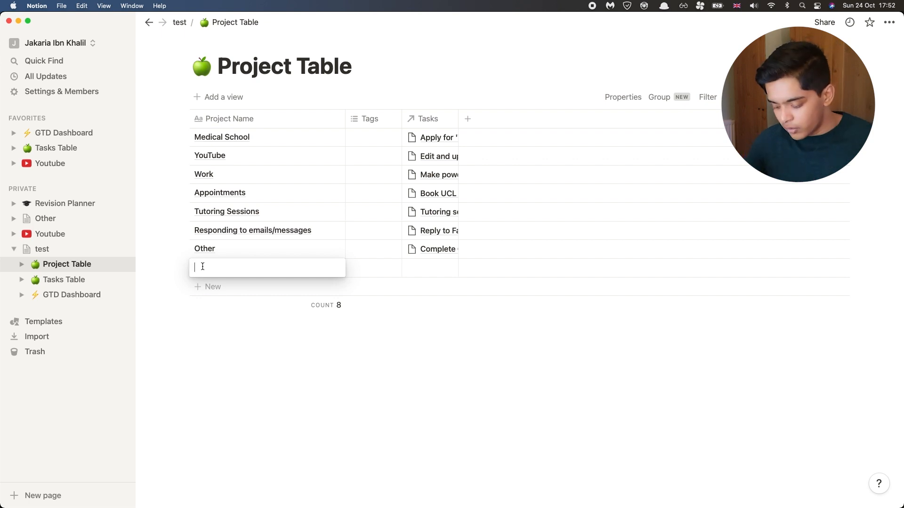
{"action": "type", "text": "Ho"}
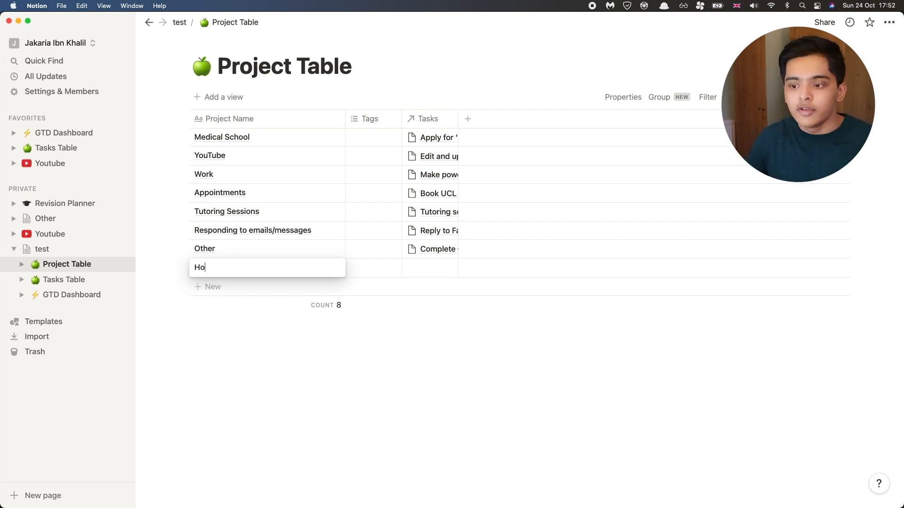
{"action": "type", "text": "meo"}
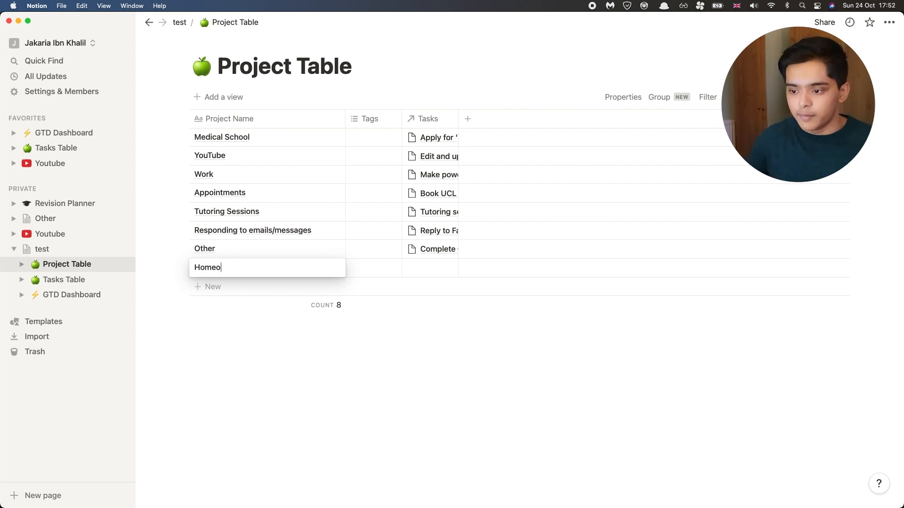
{"action": "type", "text": "wrkrk"}
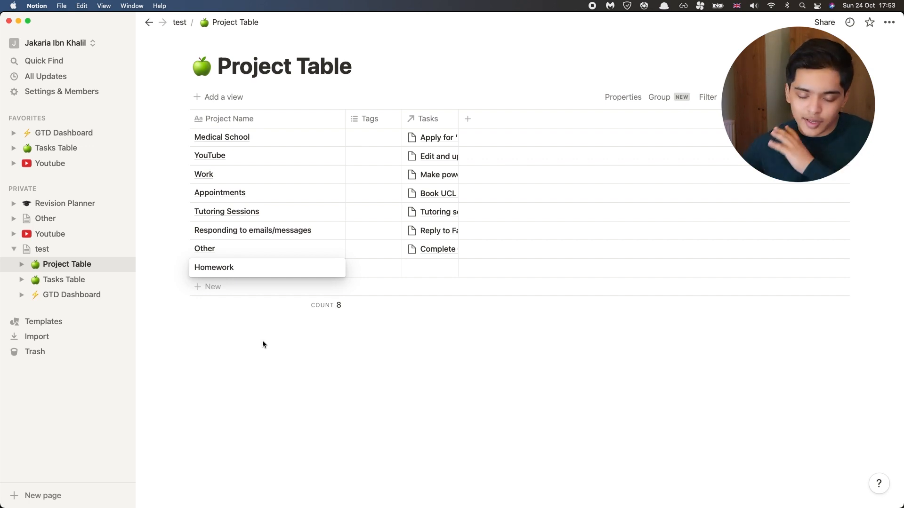
{"action": "key", "text": "Escape"}
Step: Return to the GTD Dashboard and relate the notion filming task to the YouTube project
{"action": "left_click", "coordinate": [96, 294]}
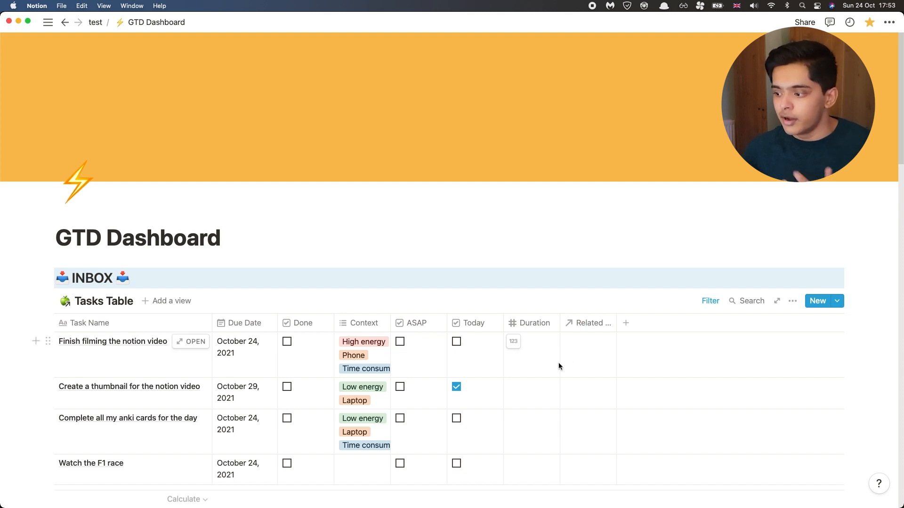
{"action": "left_click", "coordinate": [591, 362]}
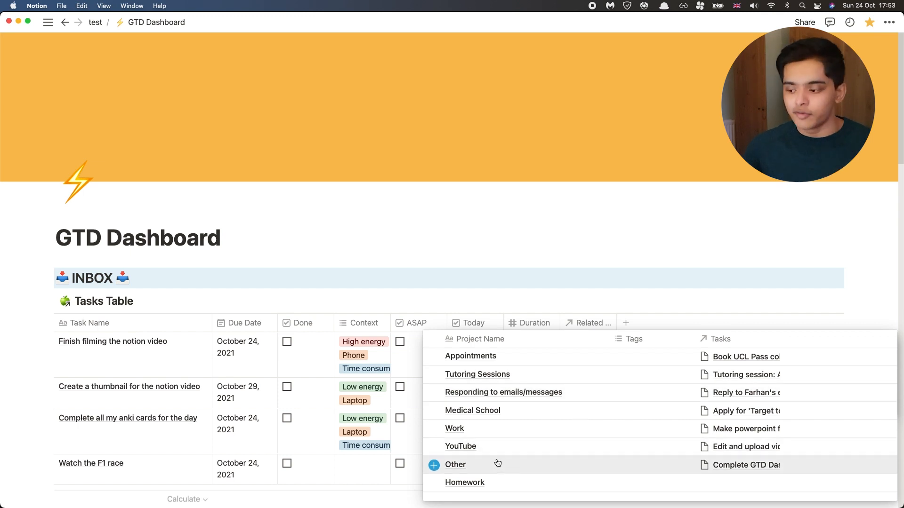
{"action": "left_click", "coordinate": [439, 450]}
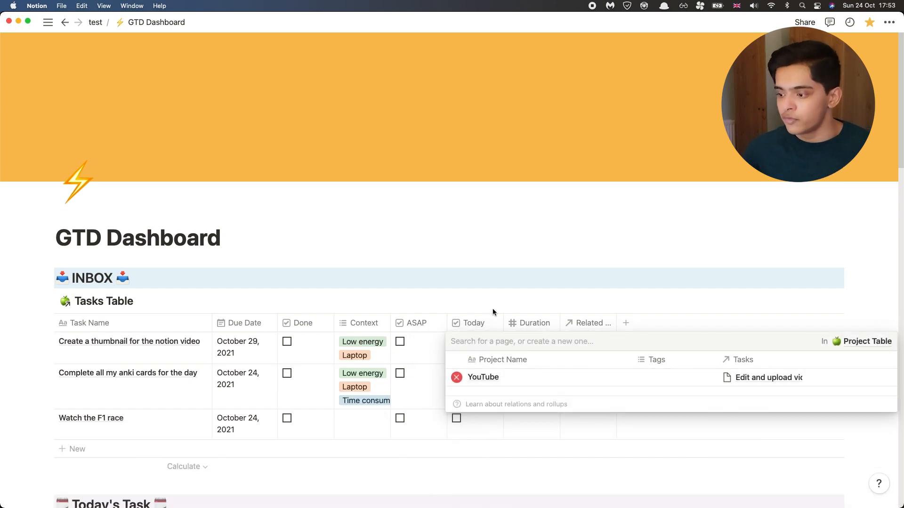
{"action": "left_click", "coordinate": [485, 289]}
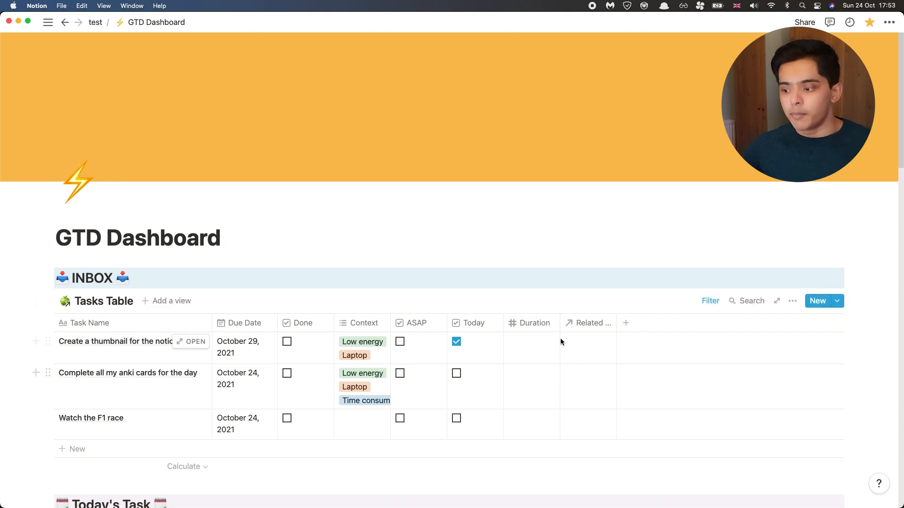
Step: Relate the inbox's thumbnail task to the YouTube project
{"action": "mouse_move", "coordinate": [200, 347]}
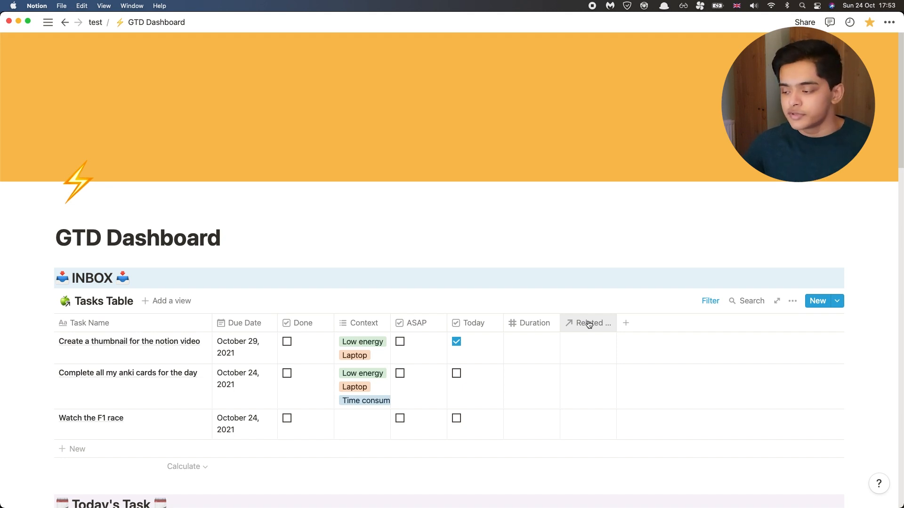
{"action": "left_click", "coordinate": [590, 342]}
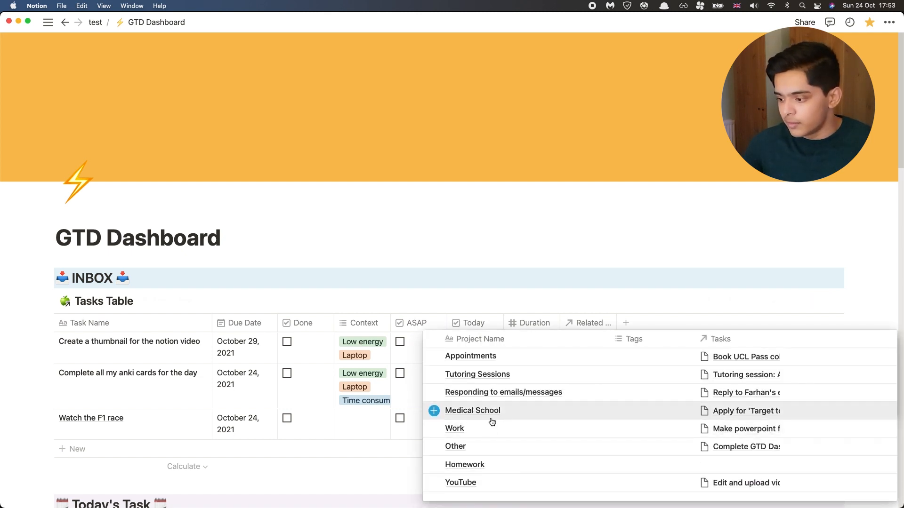
{"action": "left_click", "coordinate": [481, 487]}
Step: Relate the anki cards task to the Medical School project
{"action": "left_click", "coordinate": [578, 359]}
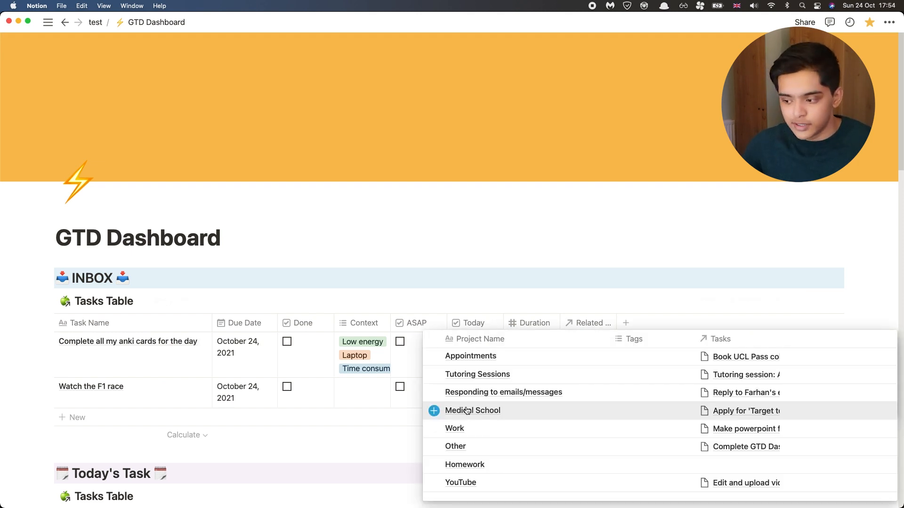
{"action": "left_click", "coordinate": [467, 411]}
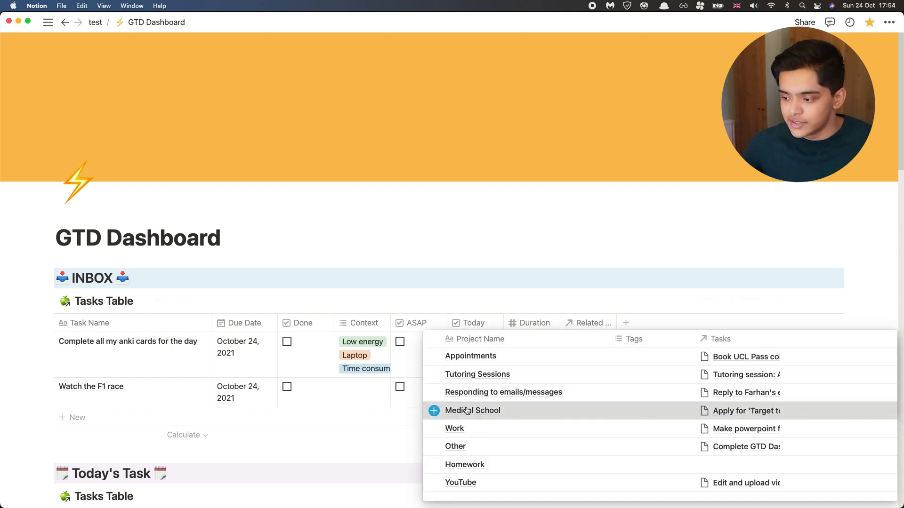
{"action": "left_click", "coordinate": [531, 287]}
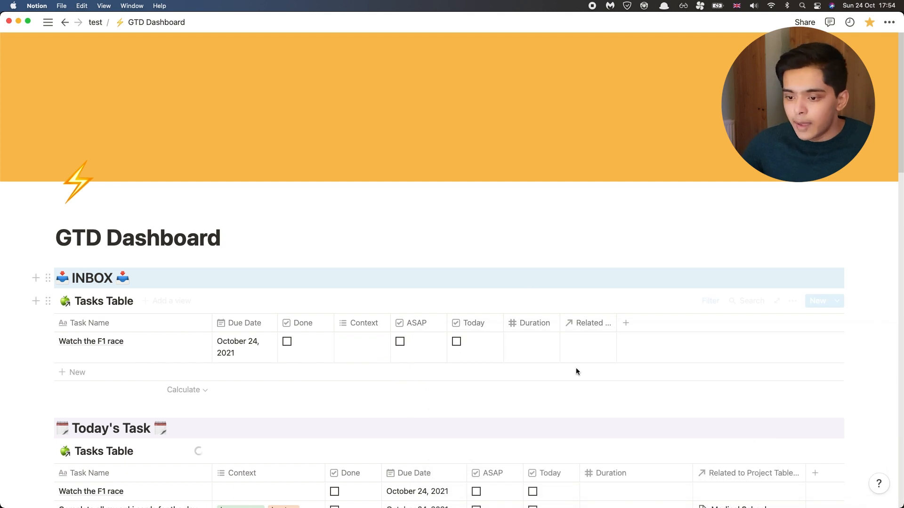
Step: Relate the F1 race task to the Other project
{"action": "left_click", "coordinate": [600, 361]}
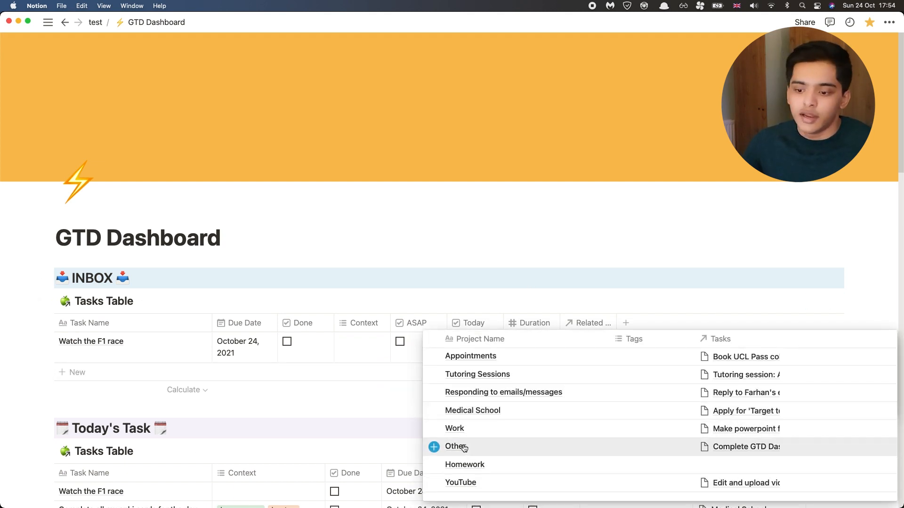
{"action": "left_click", "coordinate": [464, 449]}
{"action": "left_click", "coordinate": [261, 377]}
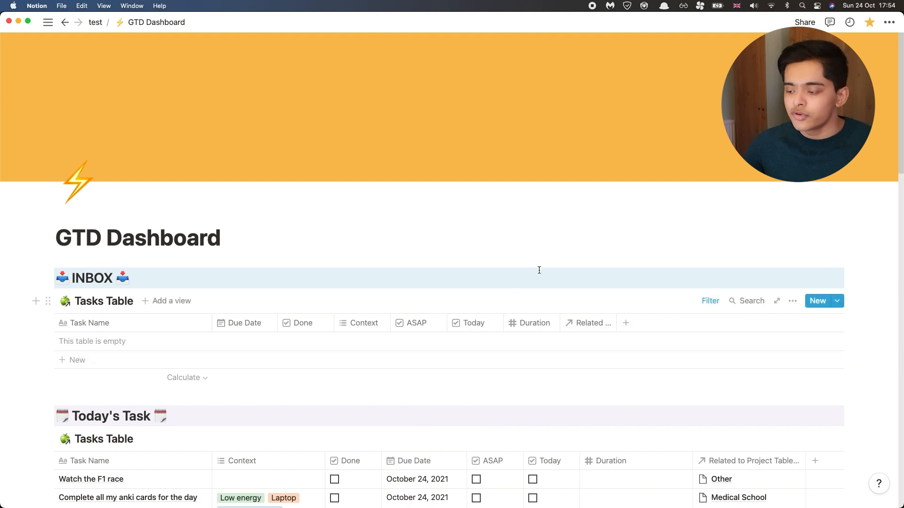
{"action": "scroll", "coordinate": [767, 267], "scroll_direction": "down", "scroll_amount": 4}
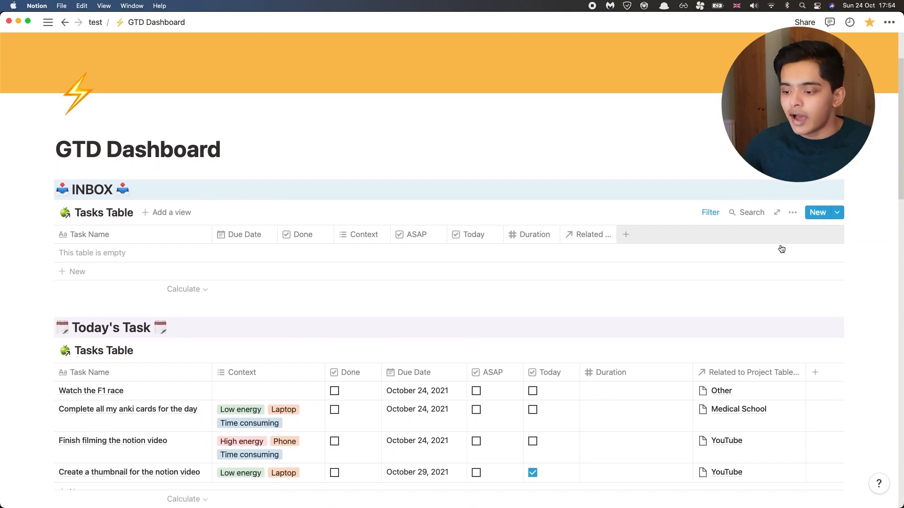
{"action": "scroll", "coordinate": [460, 233], "scroll_direction": "down", "scroll_amount": 3}
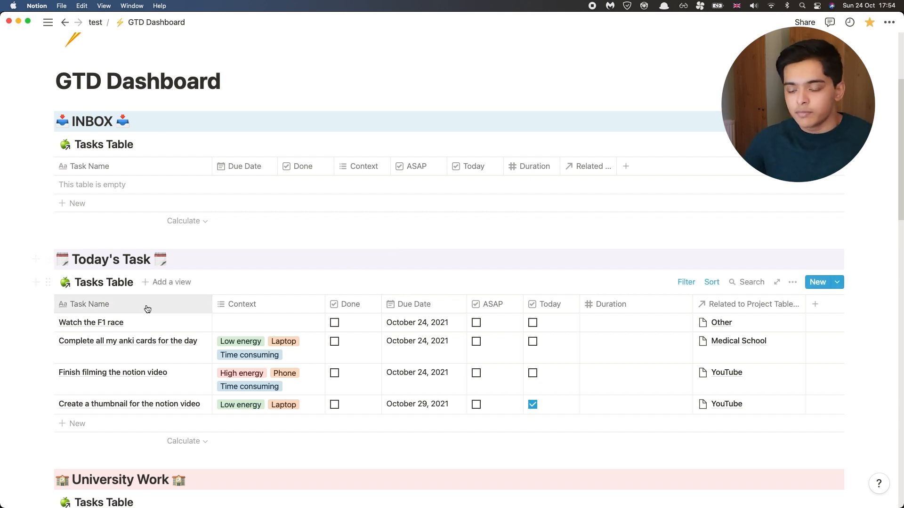
Step: Review the Today's Task and University Work sections and view the anki cards task's full name
{"action": "mouse_move", "coordinate": [15, 292]}
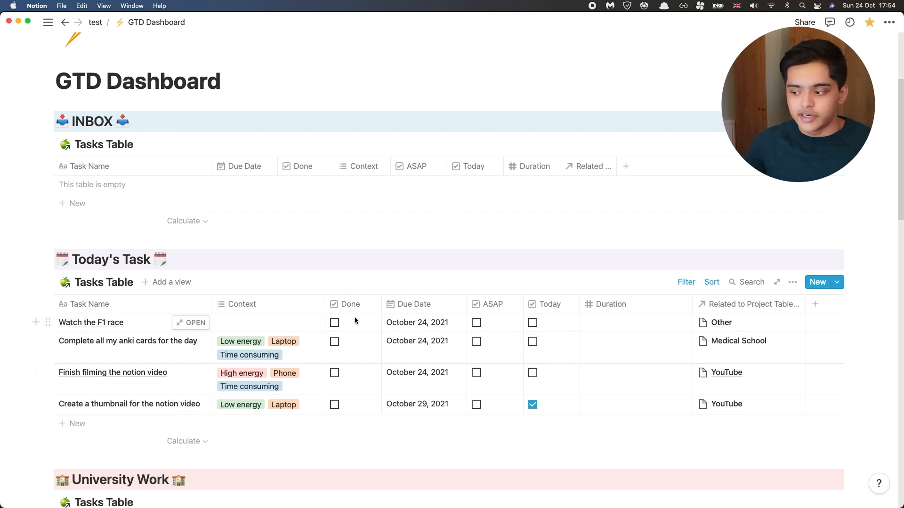
{"action": "scroll", "coordinate": [475, 283], "scroll_direction": "down", "scroll_amount": 5}
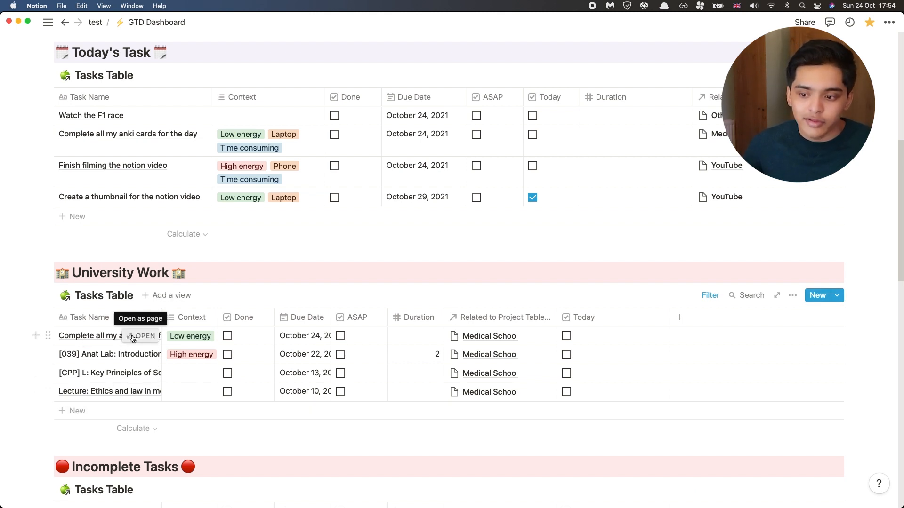
{"action": "left_click", "coordinate": [115, 339]}
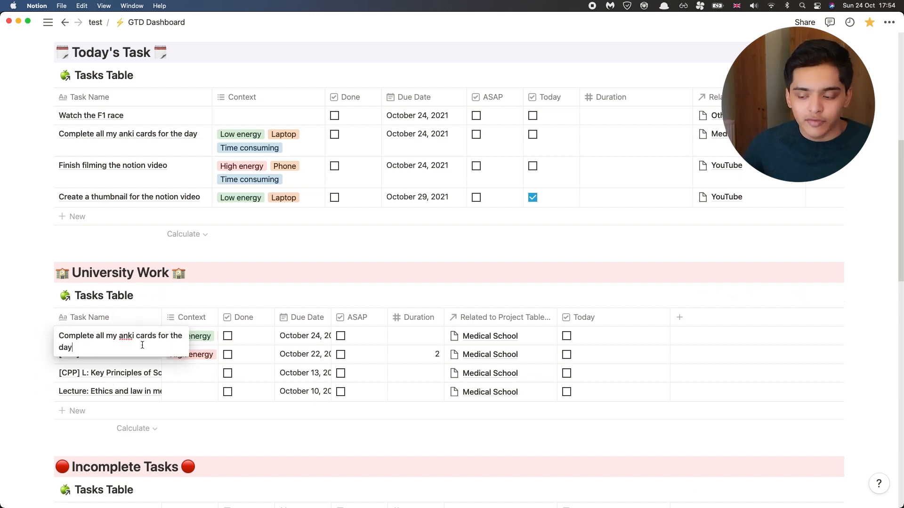
{"action": "key", "text": "Escape"}
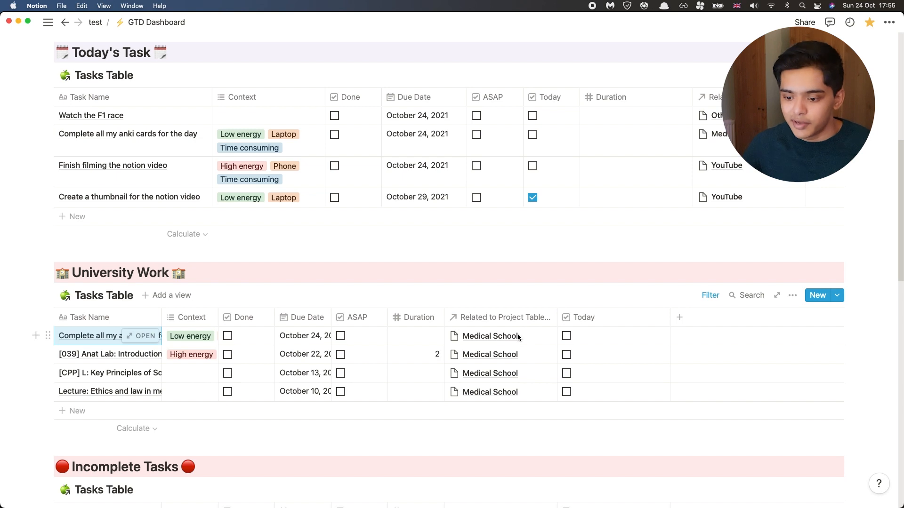
Step: Highlight the F1 race, anki cards, filming and thumbnail tasks under Incomplete Tasks, and clear the selection
{"action": "scroll", "coordinate": [518, 337], "scroll_direction": "down", "scroll_amount": 6}
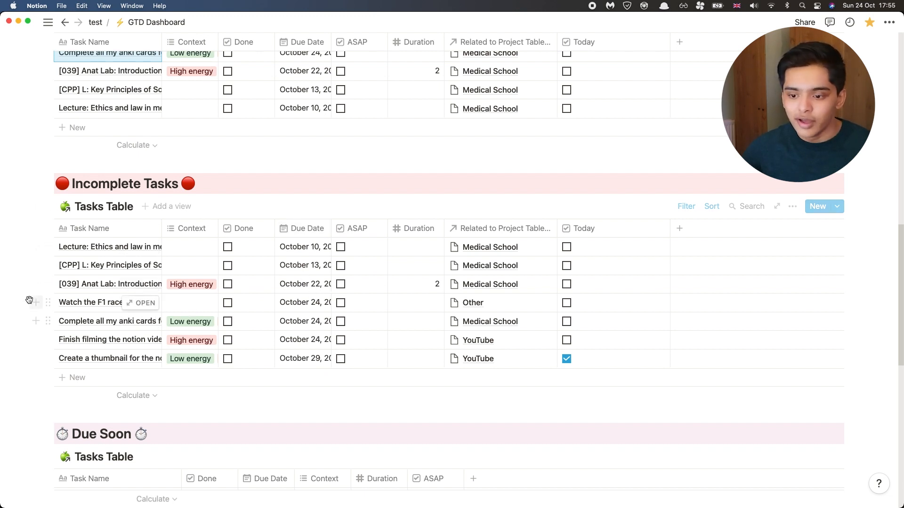
{"action": "left_click_drag", "start_coordinate": [19, 303], "coordinate": [118, 363]}
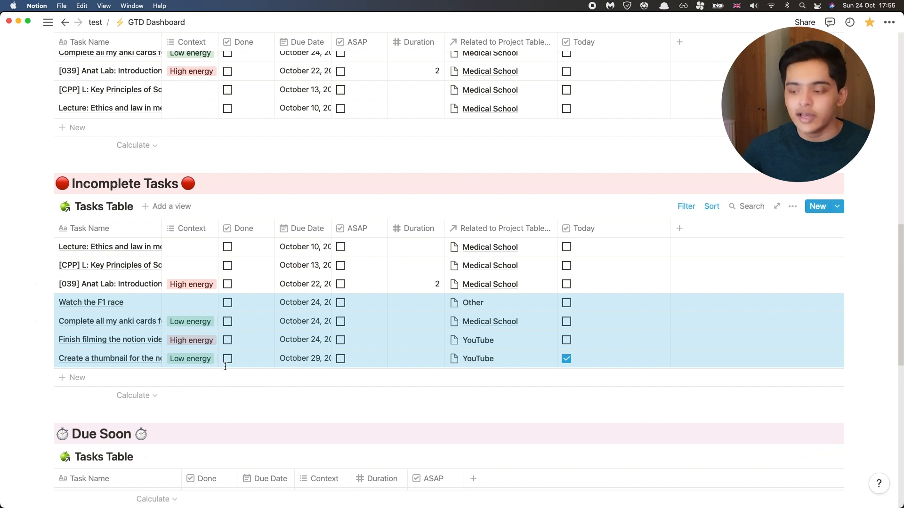
{"action": "left_click", "coordinate": [4, 315]}
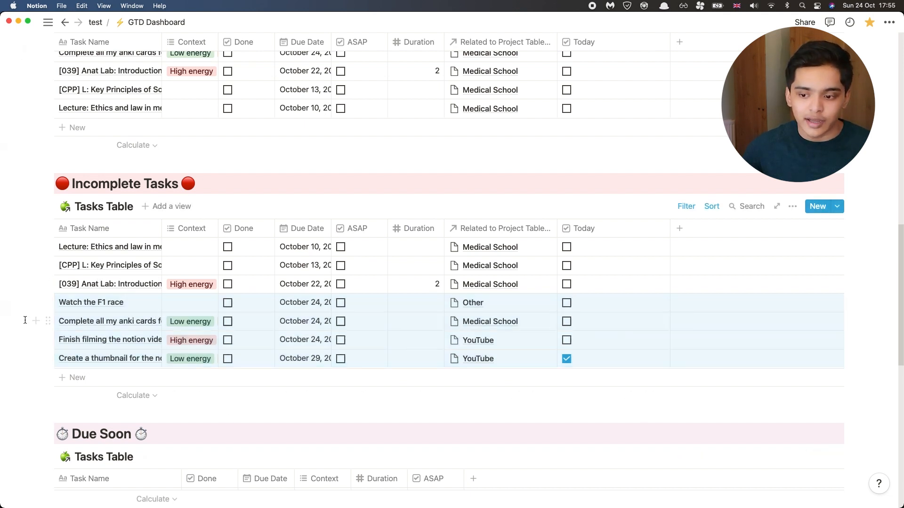
Step: Mark the F1 race task as done under Incomplete Tasks, and undo the change
{"action": "left_click", "coordinate": [228, 304]}
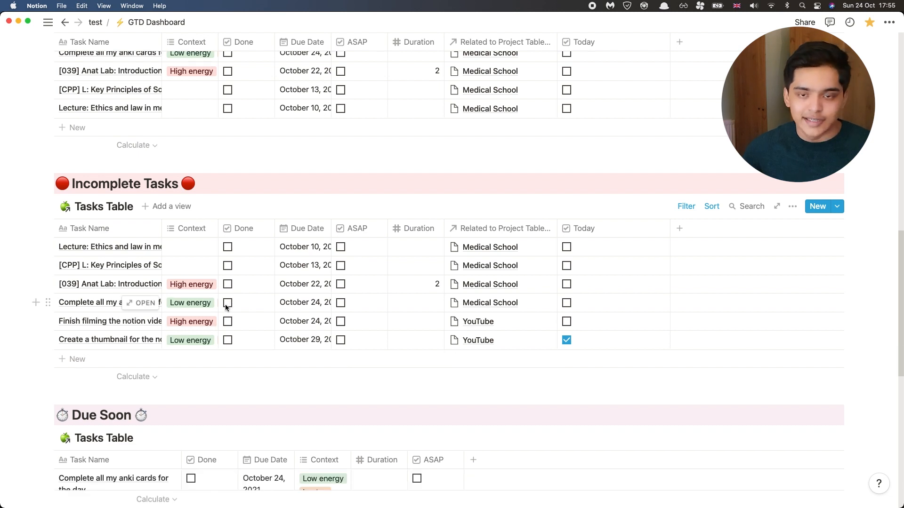
{"action": "key", "text": "super+z"}
Step: Set the thumbnail task's due date under Due Soon to October 25, 2021, and revert the change
{"action": "scroll", "coordinate": [376, 316], "scroll_direction": "down", "scroll_amount": 5}
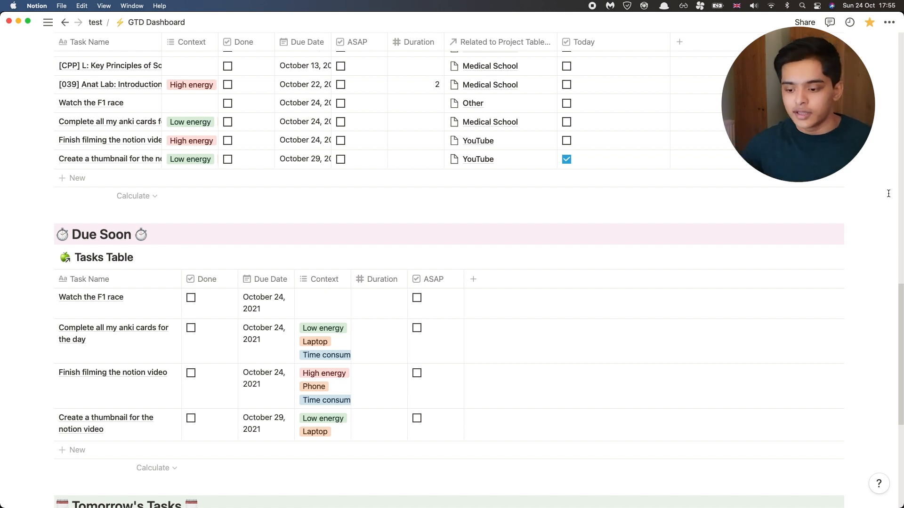
{"action": "scroll", "coordinate": [837, 188], "scroll_direction": "down", "scroll_amount": 5}
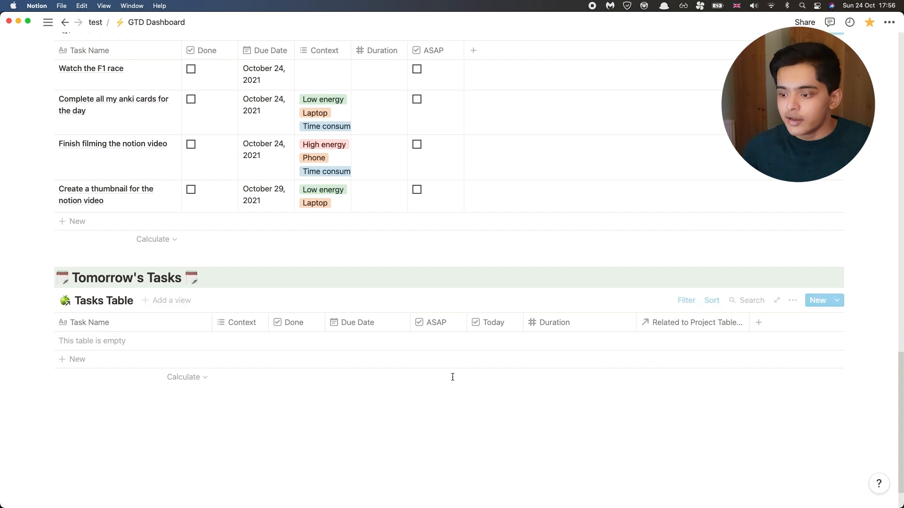
{"action": "left_click", "coordinate": [276, 207]}
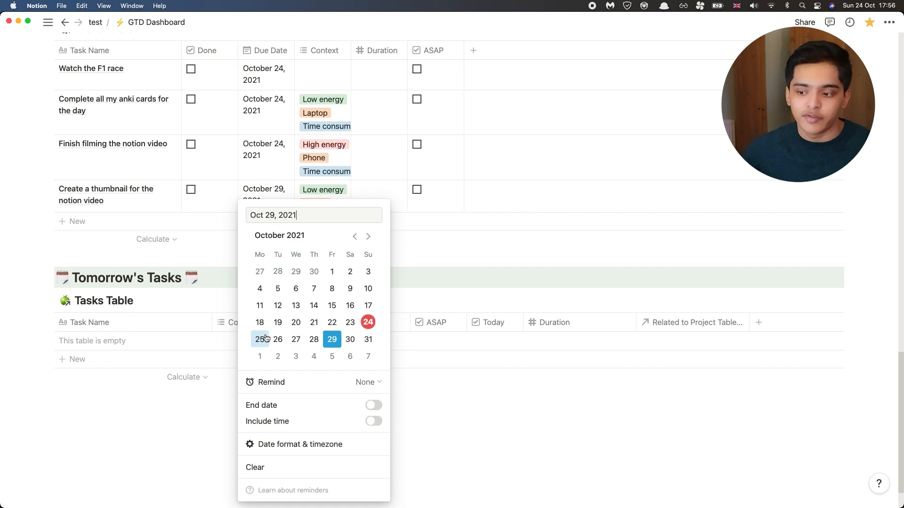
{"action": "left_click", "coordinate": [120, 430]}
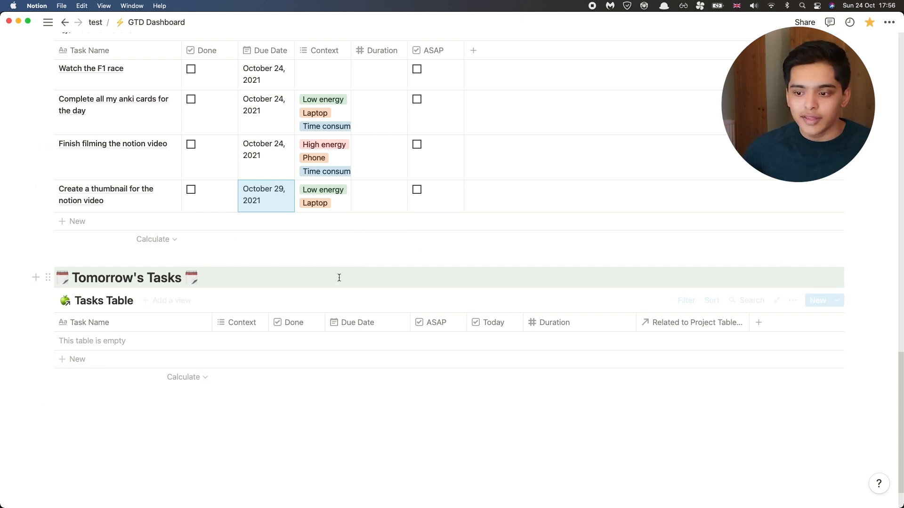
Step: Delete the University Work heading and its tasks table from the dashboard, and undo the deletion
{"action": "scroll", "coordinate": [339, 278], "scroll_direction": "up", "scroll_amount": 5}
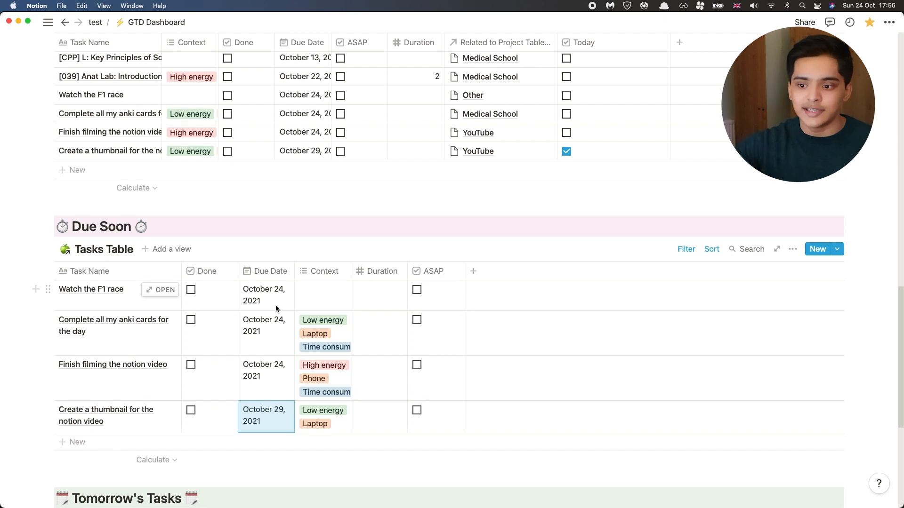
{"action": "scroll", "coordinate": [308, 281], "scroll_direction": "up", "scroll_amount": 10}
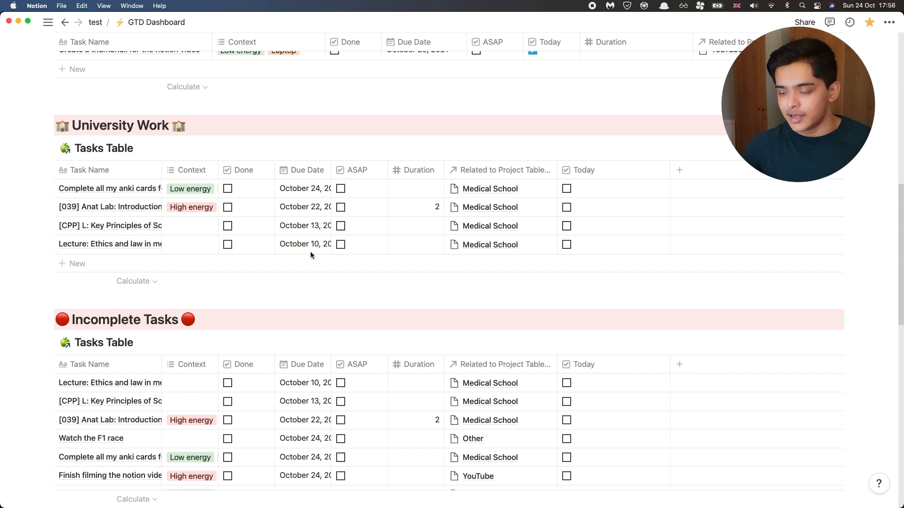
{"action": "scroll", "coordinate": [586, 268], "scroll_direction": "up", "scroll_amount": 1}
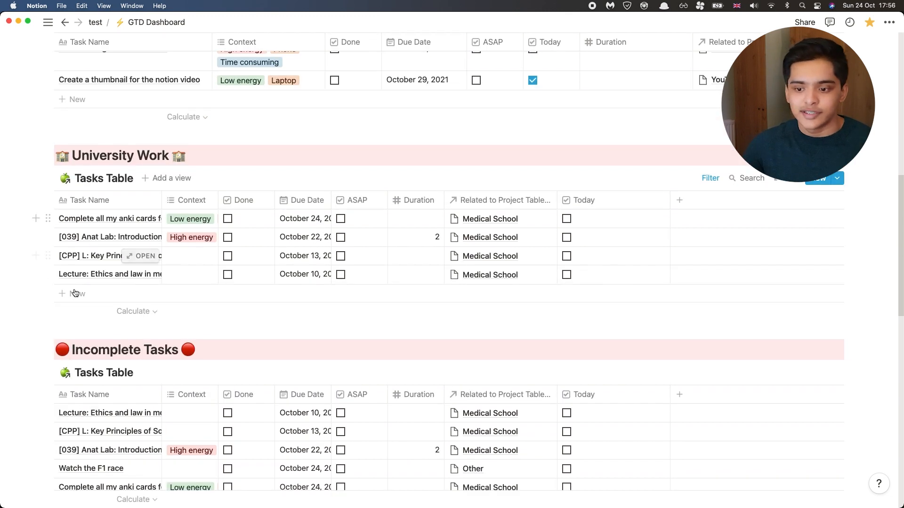
{"action": "left_click_drag", "start_coordinate": [38, 325], "coordinate": [668, 142]}
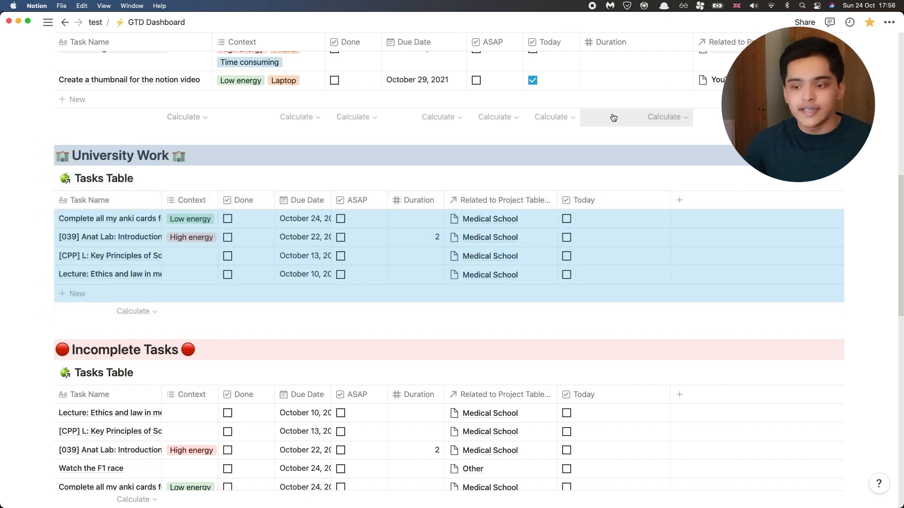
{"action": "key", "text": "Delete"}
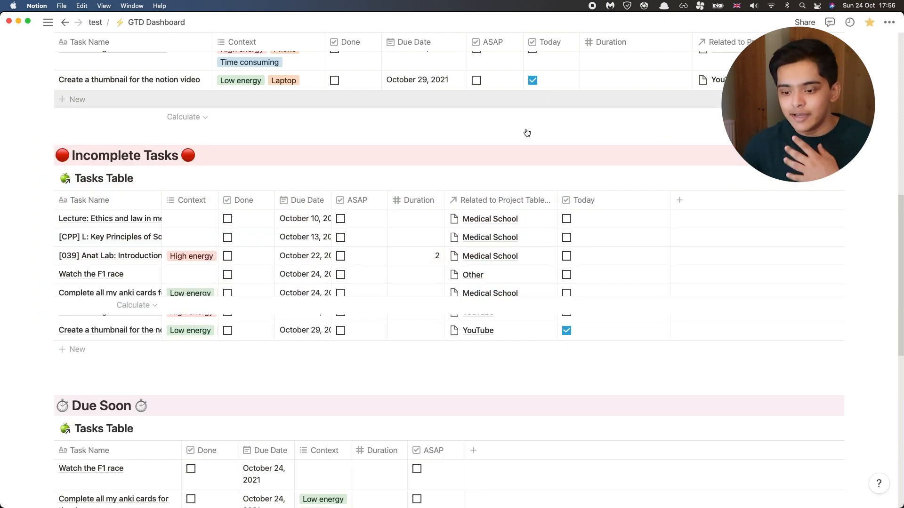
{"action": "scroll", "coordinate": [459, 207], "scroll_direction": "up", "scroll_amount": 5}
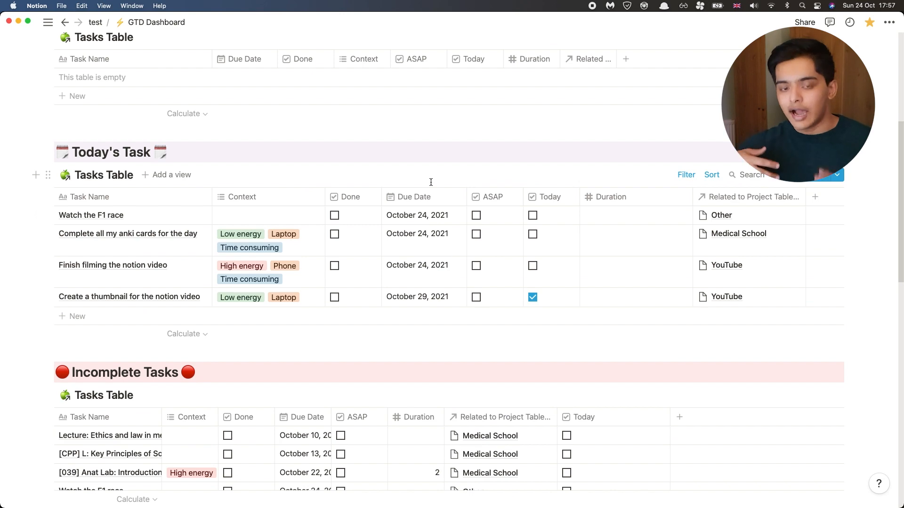
{"action": "key", "text": "super+z"}
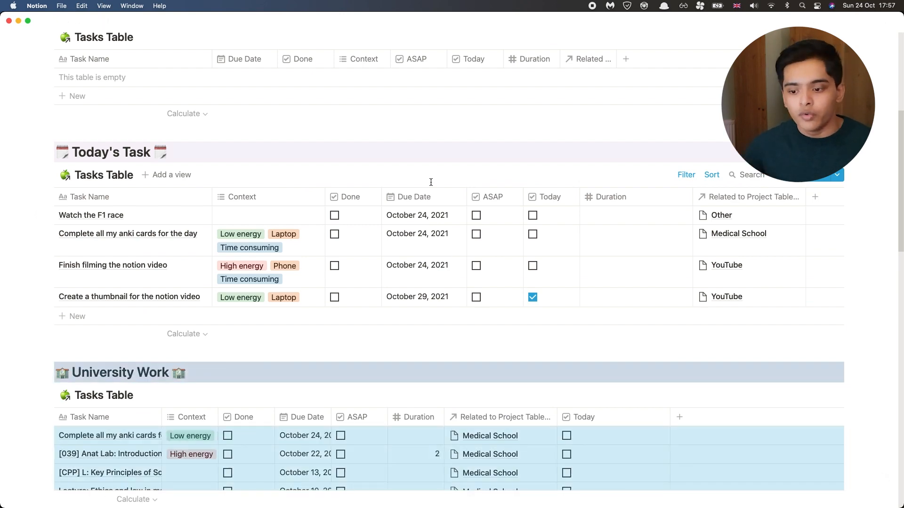